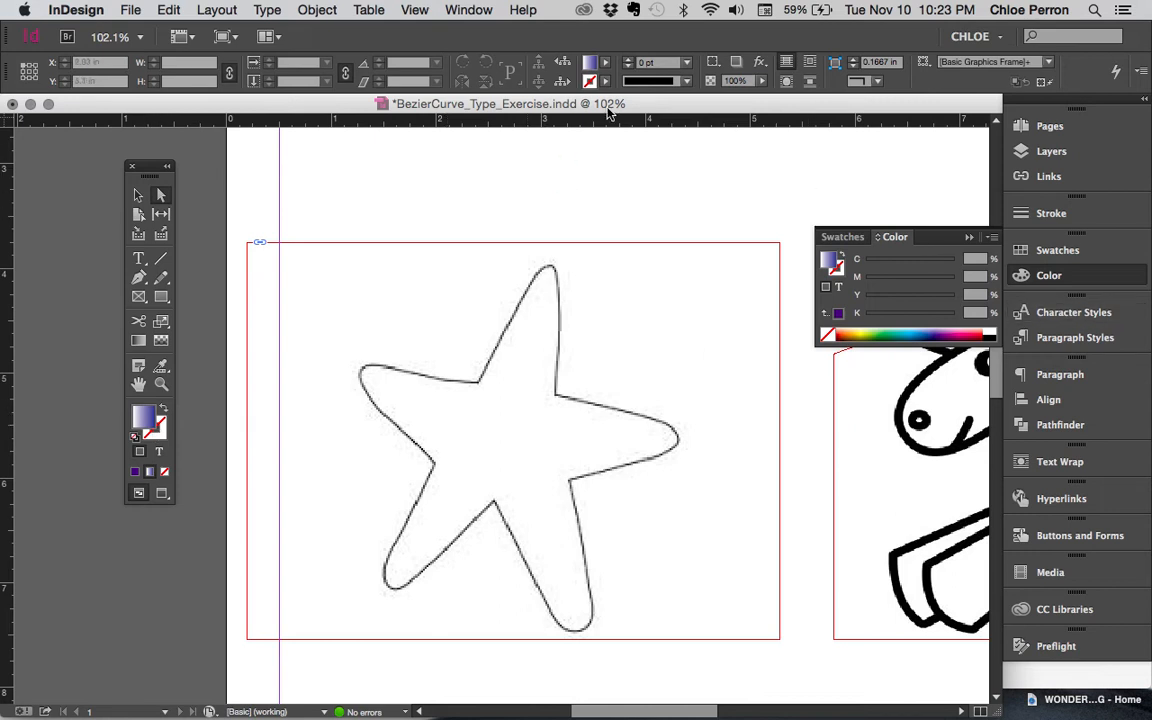
# - Set the default fill to None and the stroke colour to the yellow swatch C=0 M=0 Y=100 K=0
pyautogui.click(604, 66)
pyautogui.click(515, 101)
pyautogui.click(610, 64)
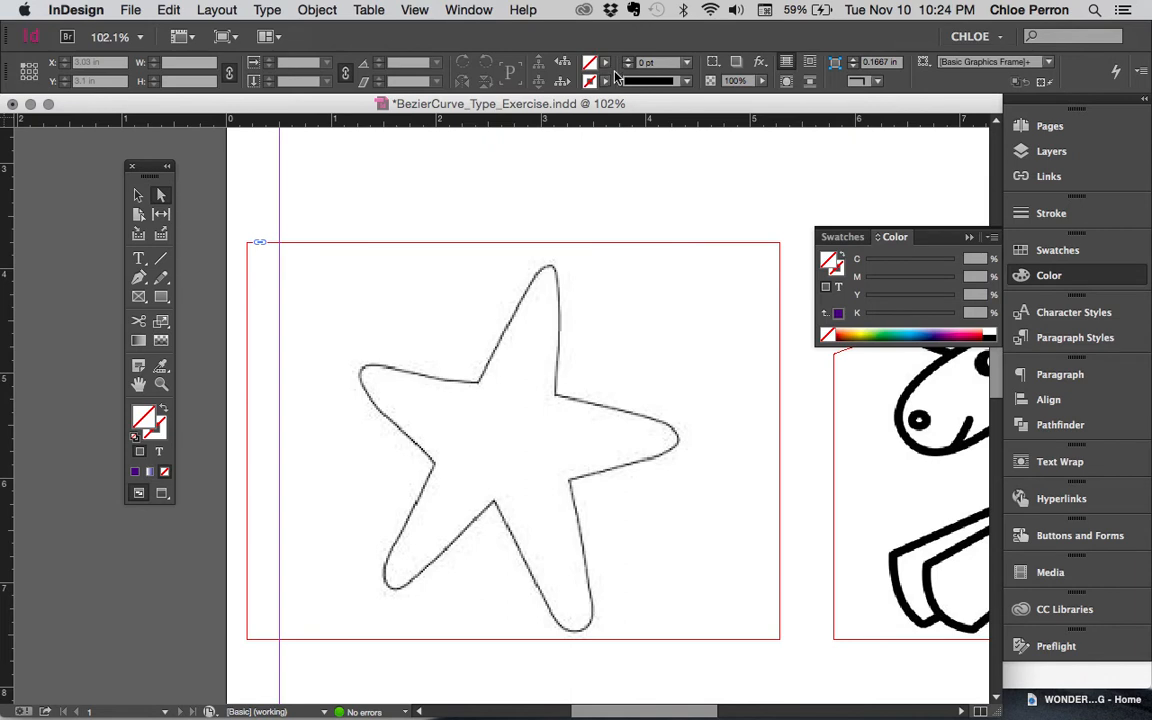
pyautogui.click(604, 81)
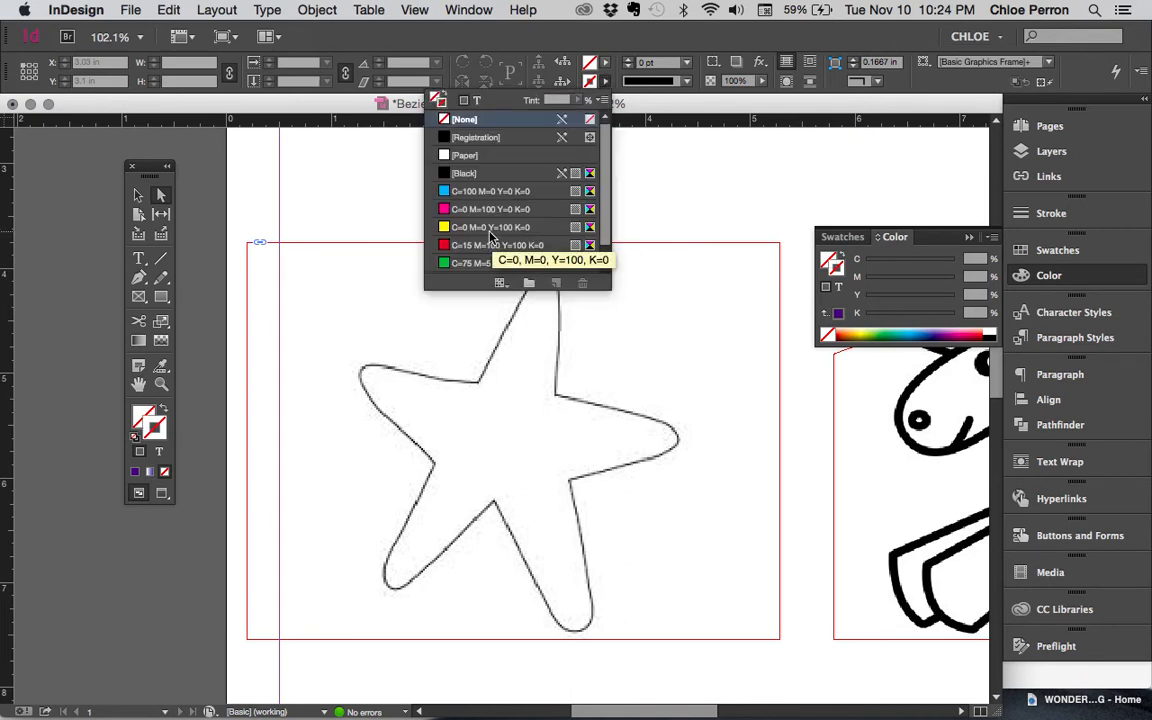
pyautogui.click(484, 228)
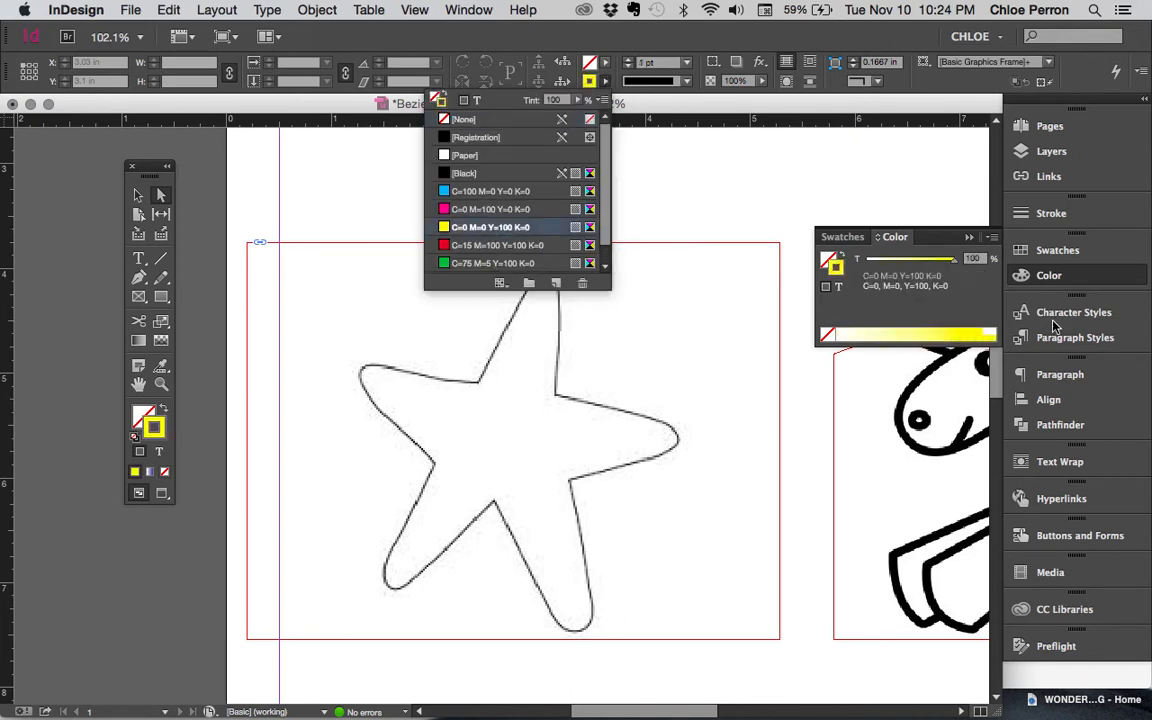
# - Set the default stroke weight to 4 pt
pyautogui.click(1056, 214)
pyautogui.click(1058, 214)
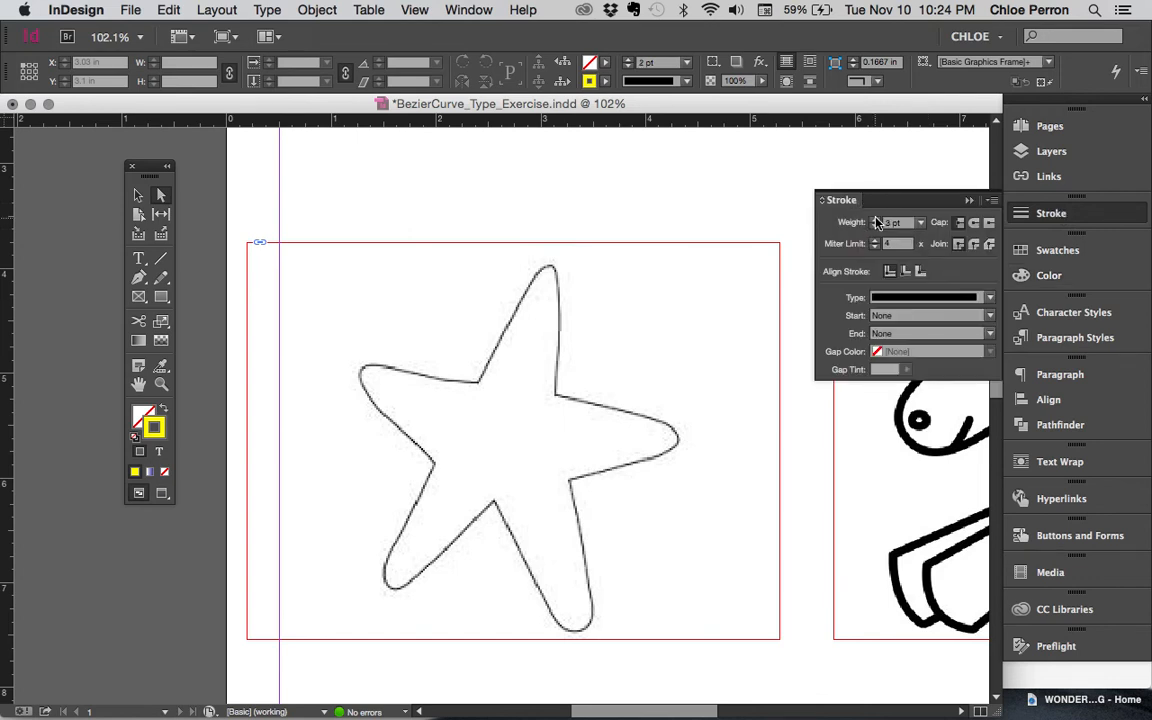
pyautogui.click(688, 66)
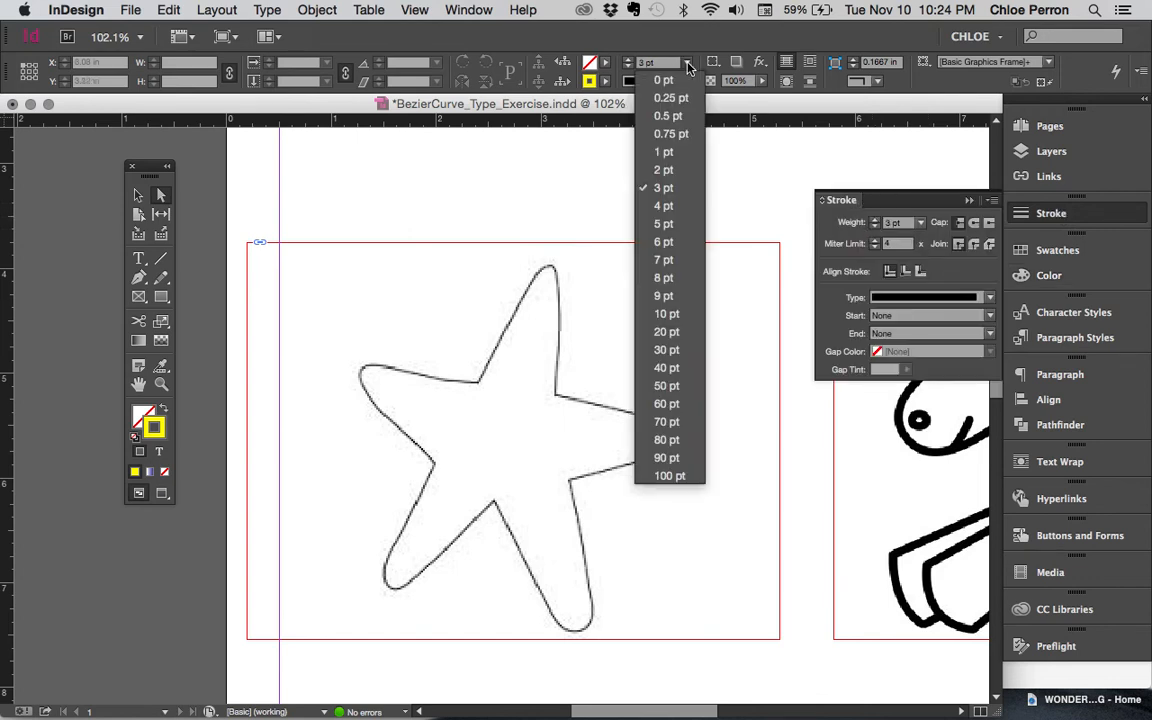
pyautogui.click(672, 203)
# - Zoom in on the starfish drawing to 150%, clear the stroke settings out of the way and activate the Pen tool
pyautogui.click(138, 277)
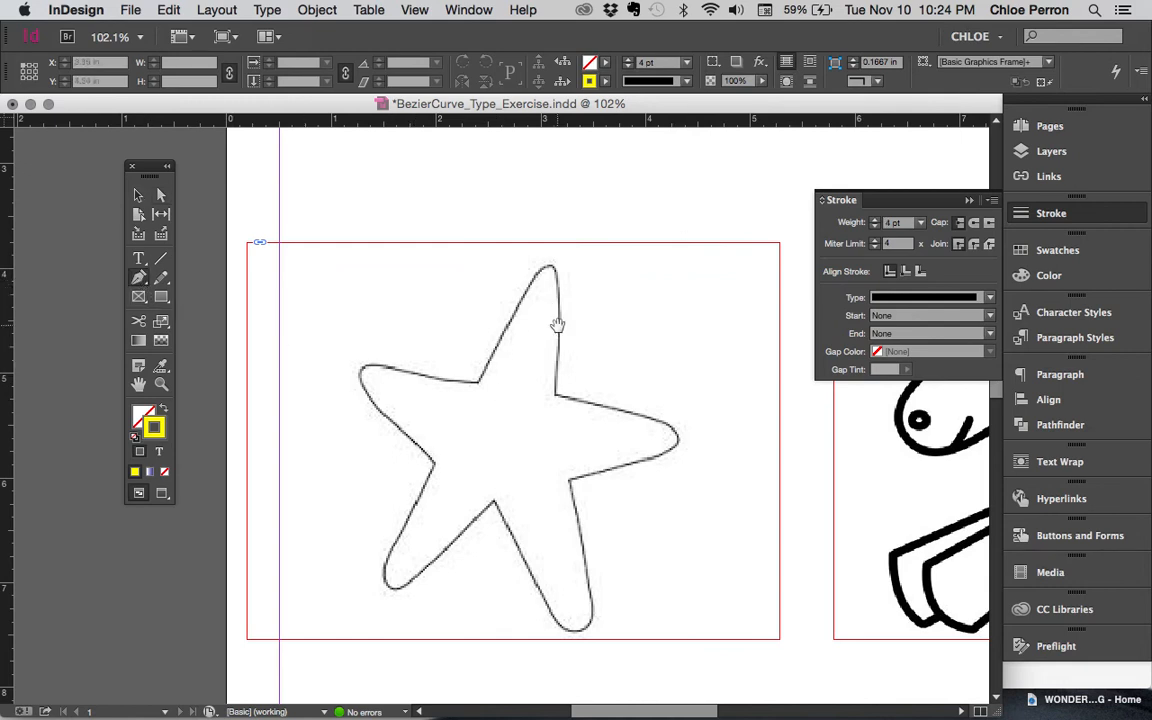
pyautogui.click(161, 384)
pyautogui.click(525, 378)
pyautogui.click(526, 377)
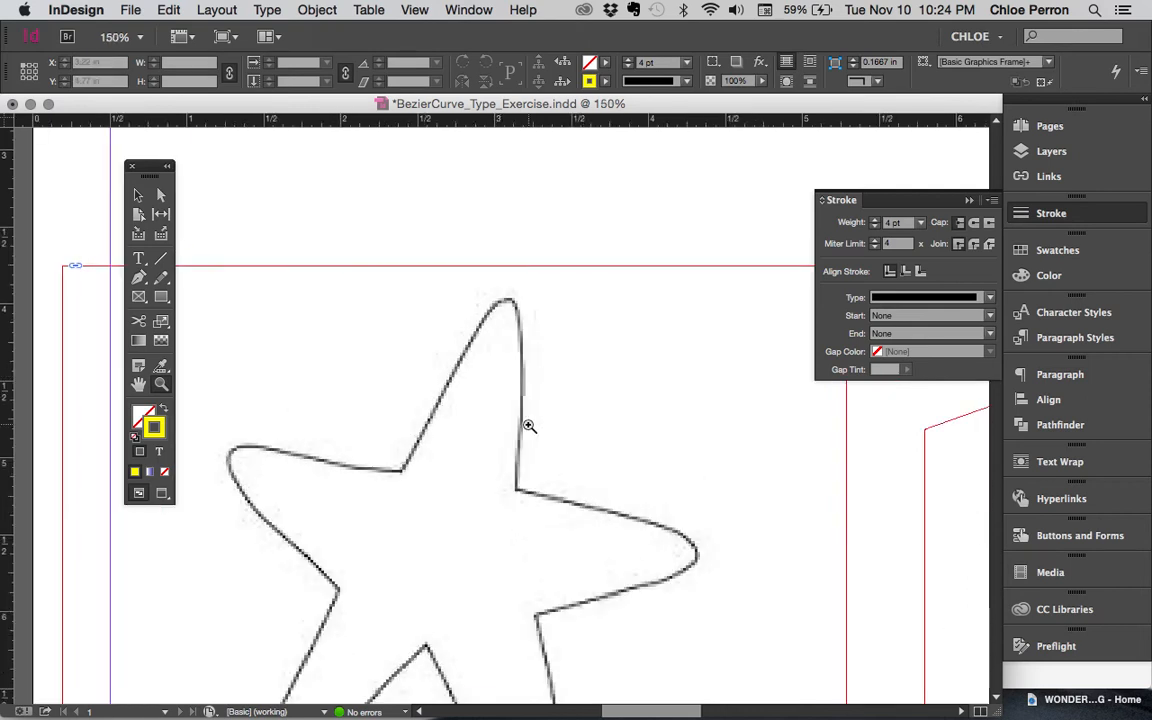
pyautogui.moveTo(527, 419); pyautogui.dragTo(532, 399)
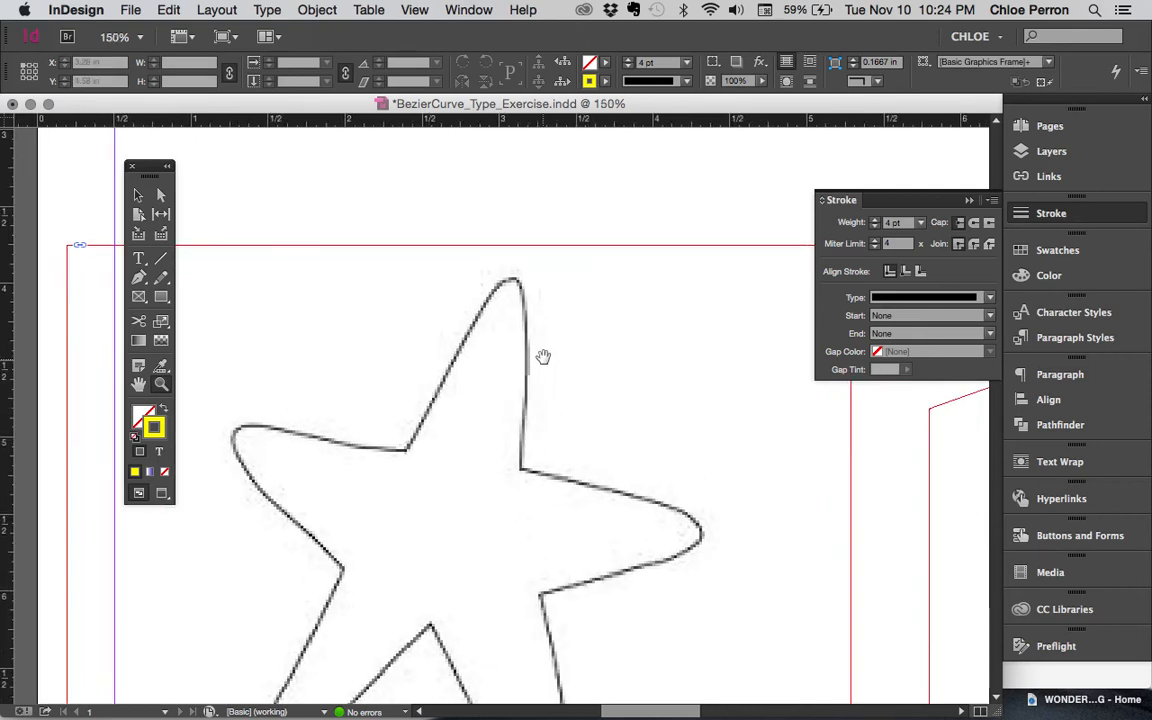
pyautogui.scroll(-3, 557, 330)
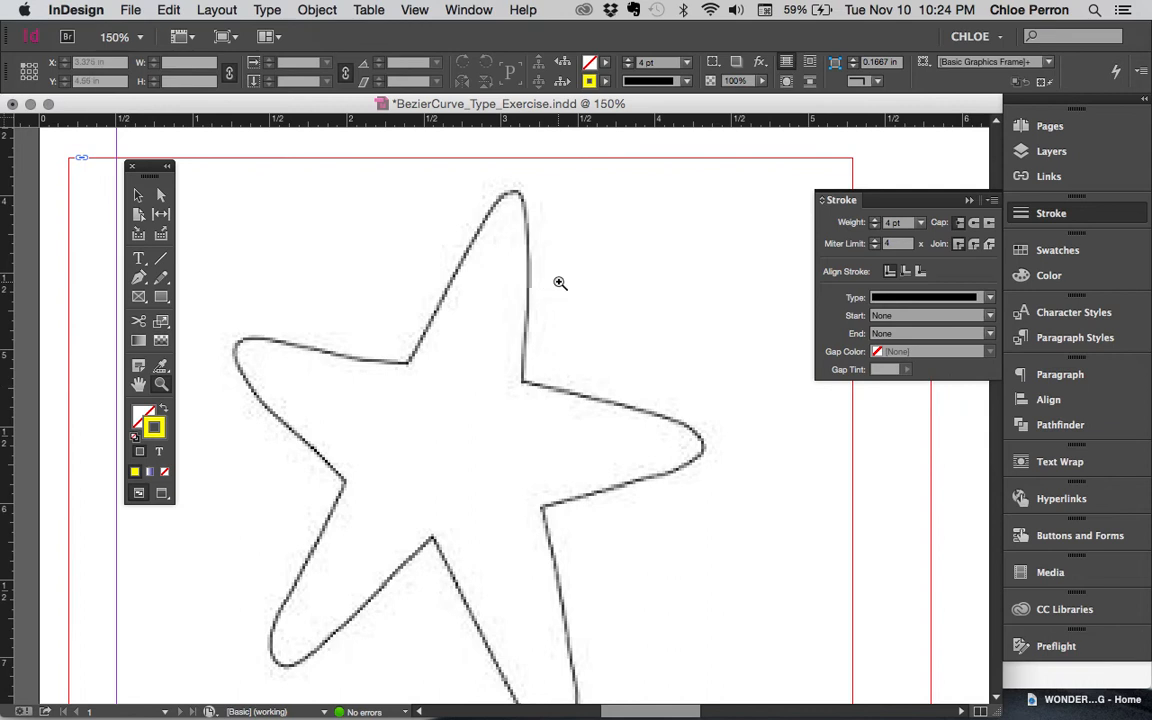
pyautogui.click(1050, 213)
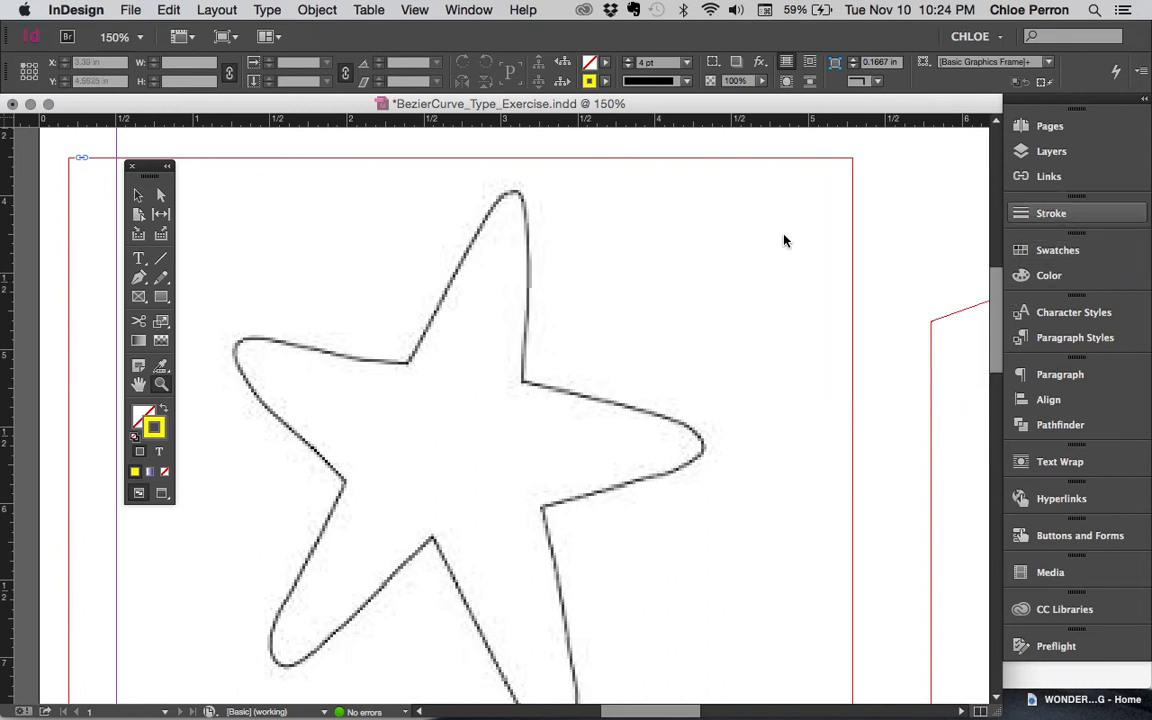
pyautogui.click(138, 279)
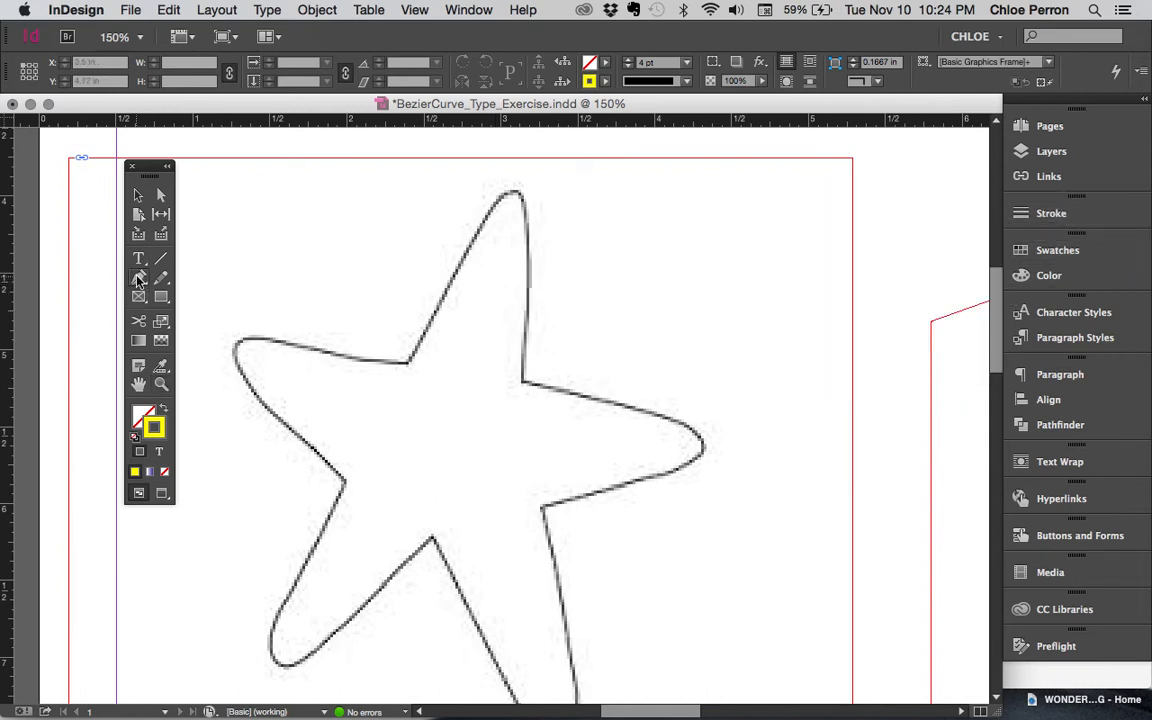
pyautogui.click(516, 194)
pyautogui.moveTo(527, 290); pyautogui.dragTo(533, 343)
pyautogui.click(531, 362)
pyautogui.click(525, 378)
pyautogui.click(620, 398)
pyautogui.click(639, 414)
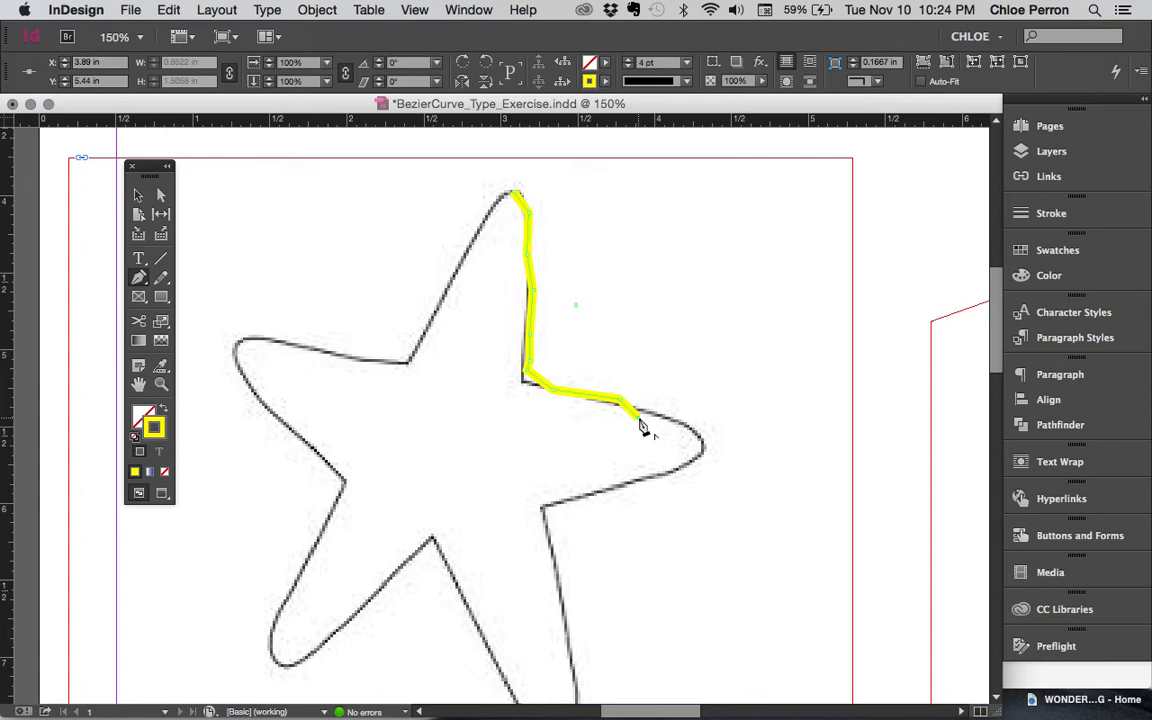
pyautogui.press('Delete')
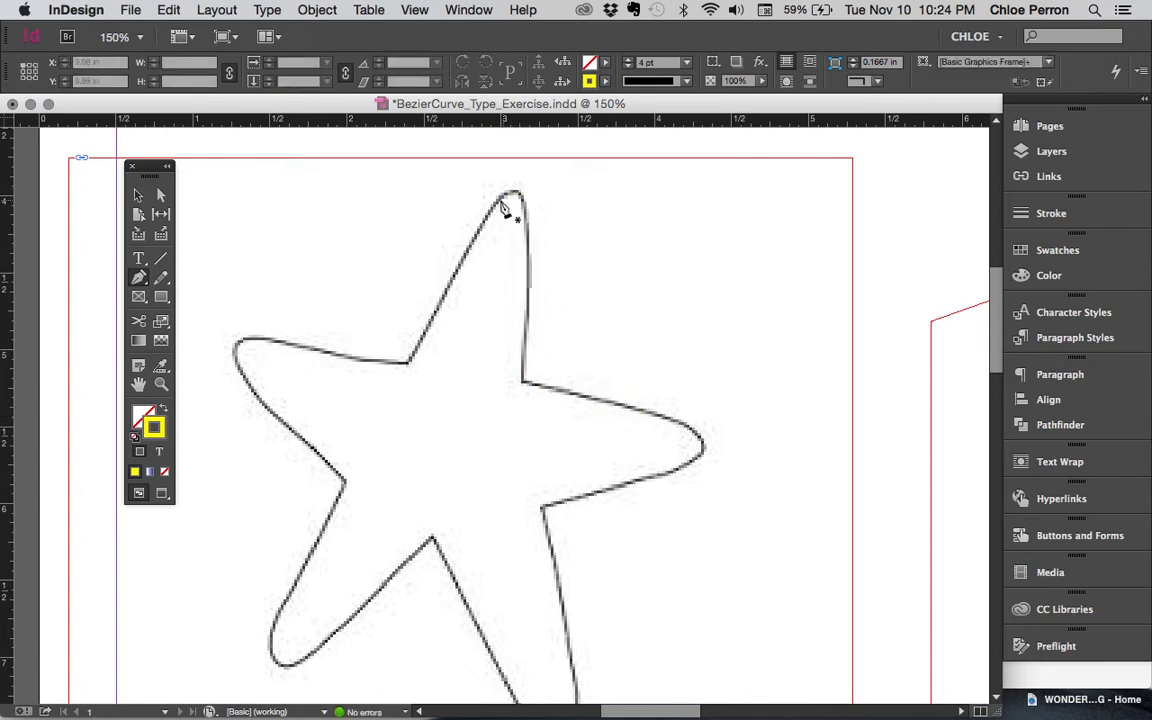
# - Start a Pen path at the starfish's top tip and trace the arm's right side with a smooth curve down to the inner corner
pyautogui.click(518, 200)
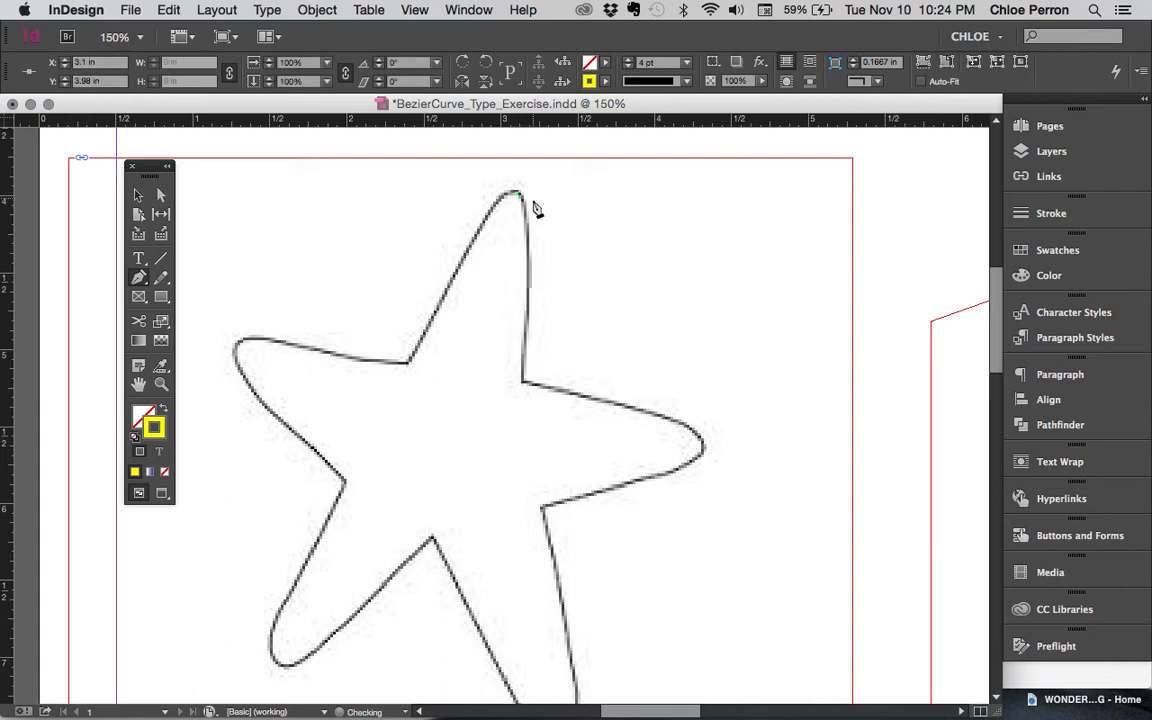
pyautogui.click(530, 293)
pyautogui.moveTo(530, 293); pyautogui.dragTo(522, 338)
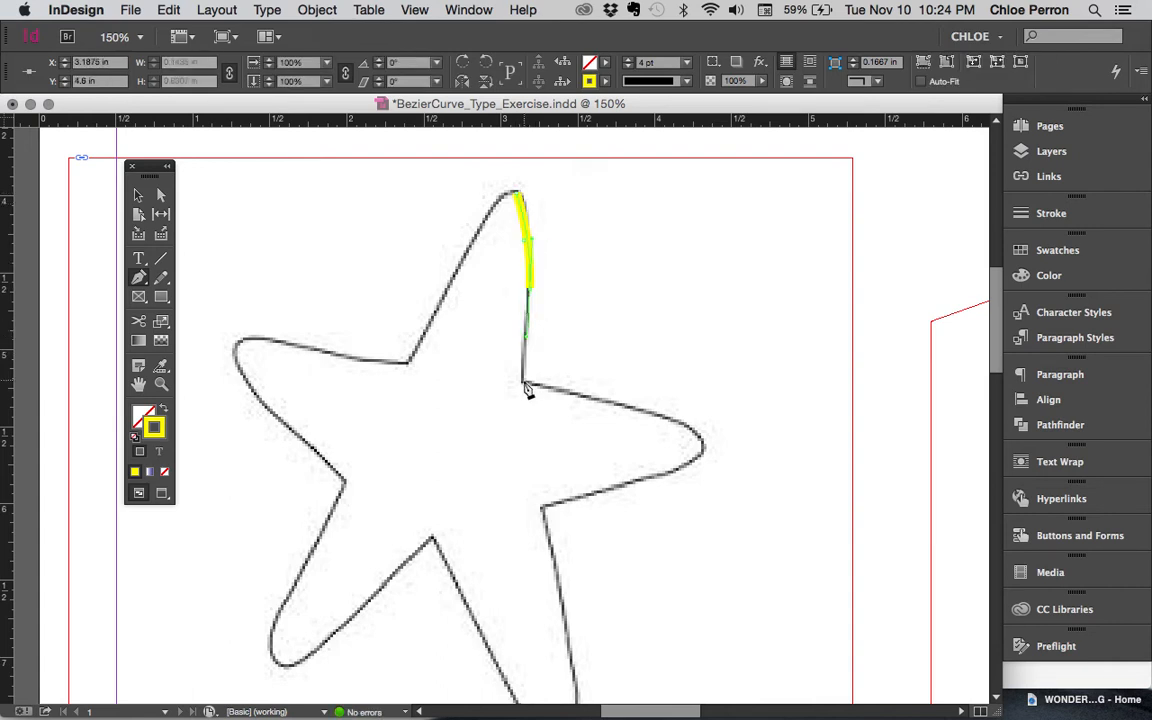
pyautogui.click(524, 383)
# - Continue the path along the right arm, curving around its tip and ending at the inner corner below it
pyautogui.click(672, 420)
pyautogui.moveTo(688, 469); pyautogui.dragTo(625, 496)
pyautogui.scroll(-4, 560, 465)
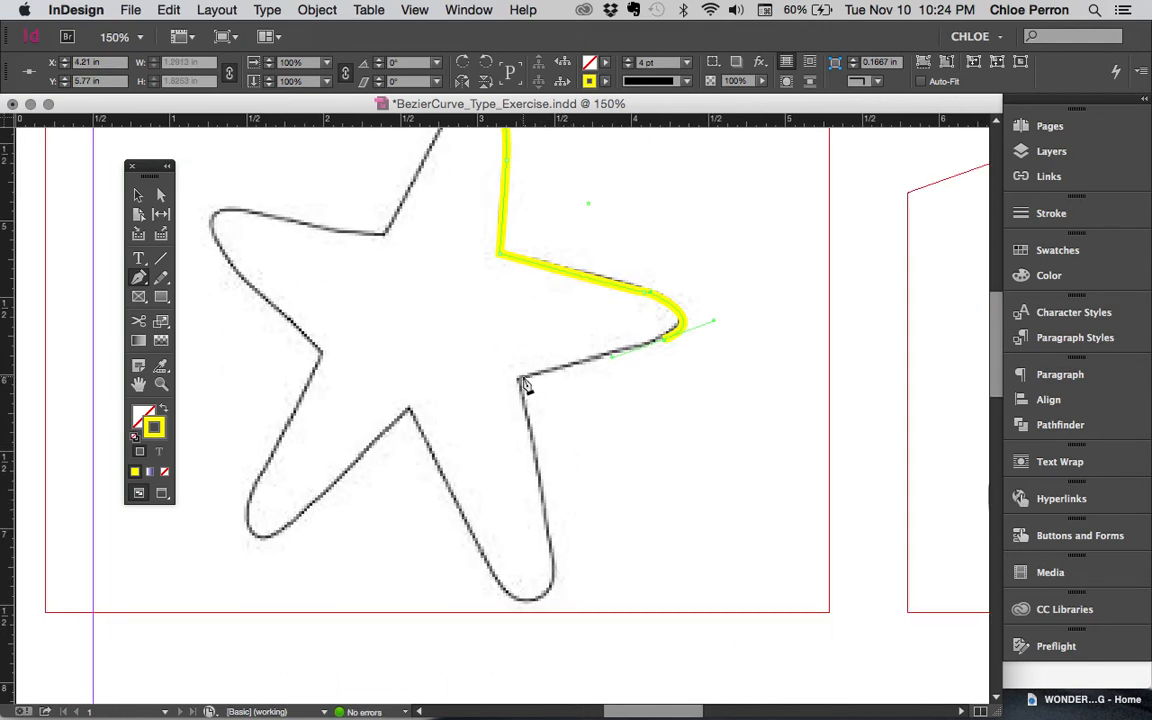
pyautogui.click(519, 380)
# - Trace the lower-right arm's outer side to its tip and adjust the direction handle so the curve follows the outline, keeping the Pen tool ready
pyautogui.click(548, 531)
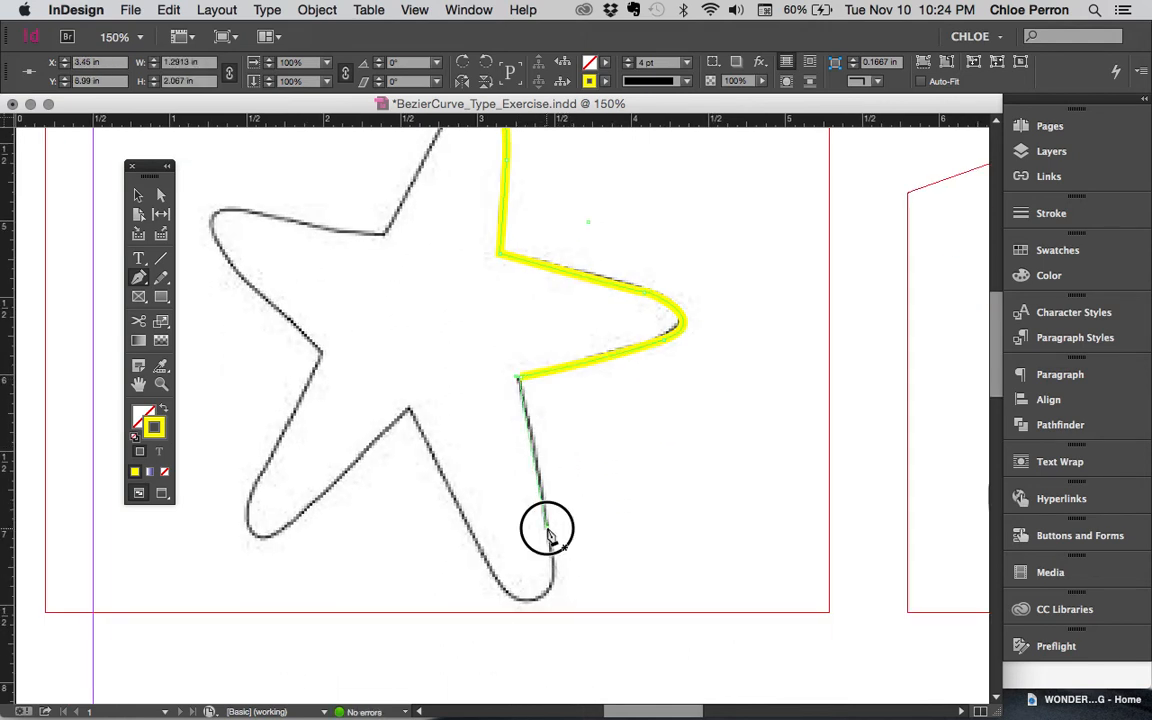
pyautogui.moveTo(538, 601); pyautogui.dragTo(533, 608)
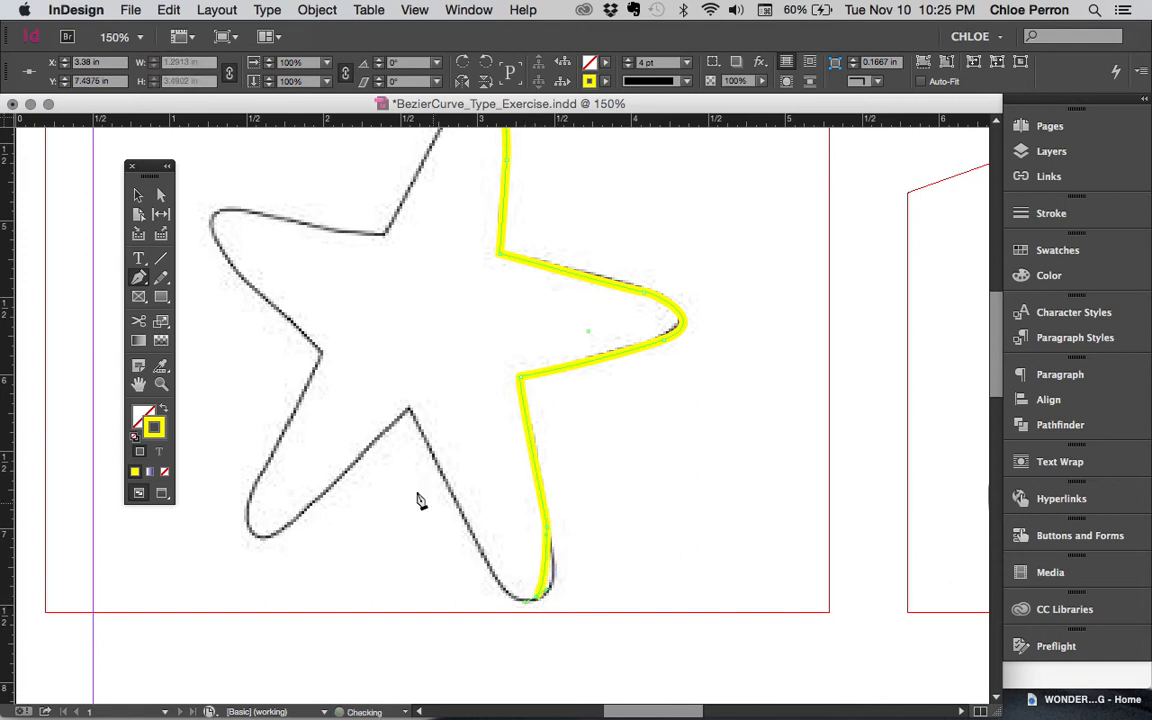
pyautogui.click(162, 197)
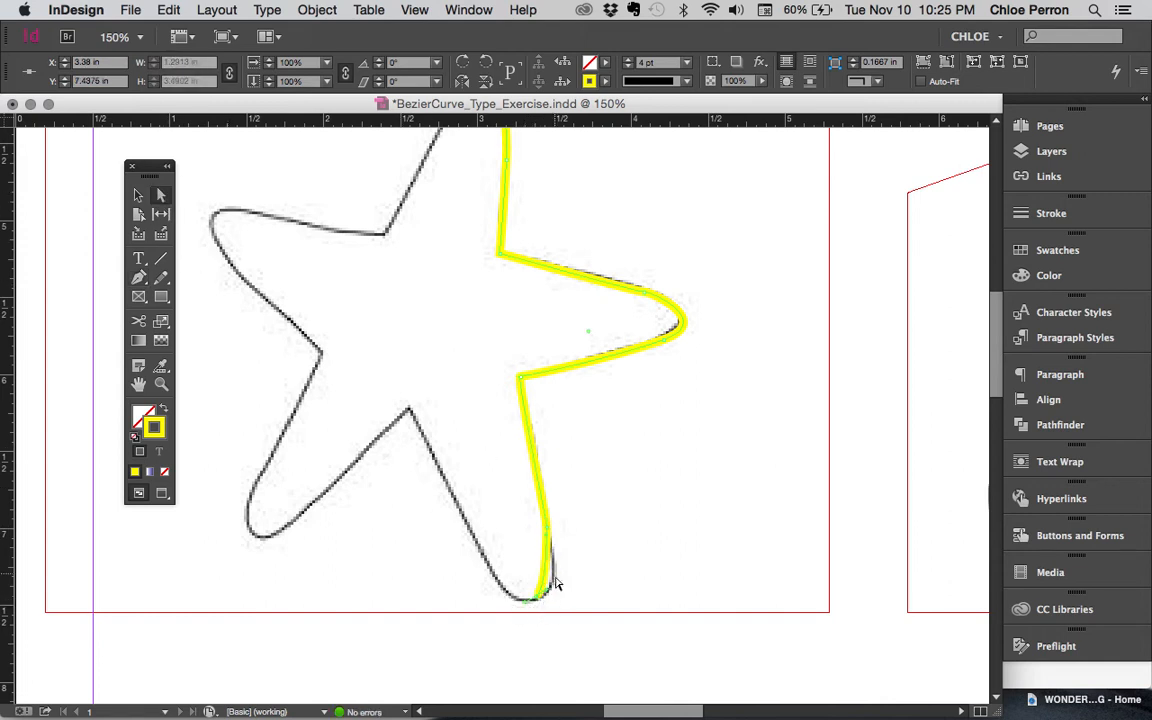
pyautogui.moveTo(545, 594); pyautogui.dragTo(563, 596)
pyautogui.click(138, 279)
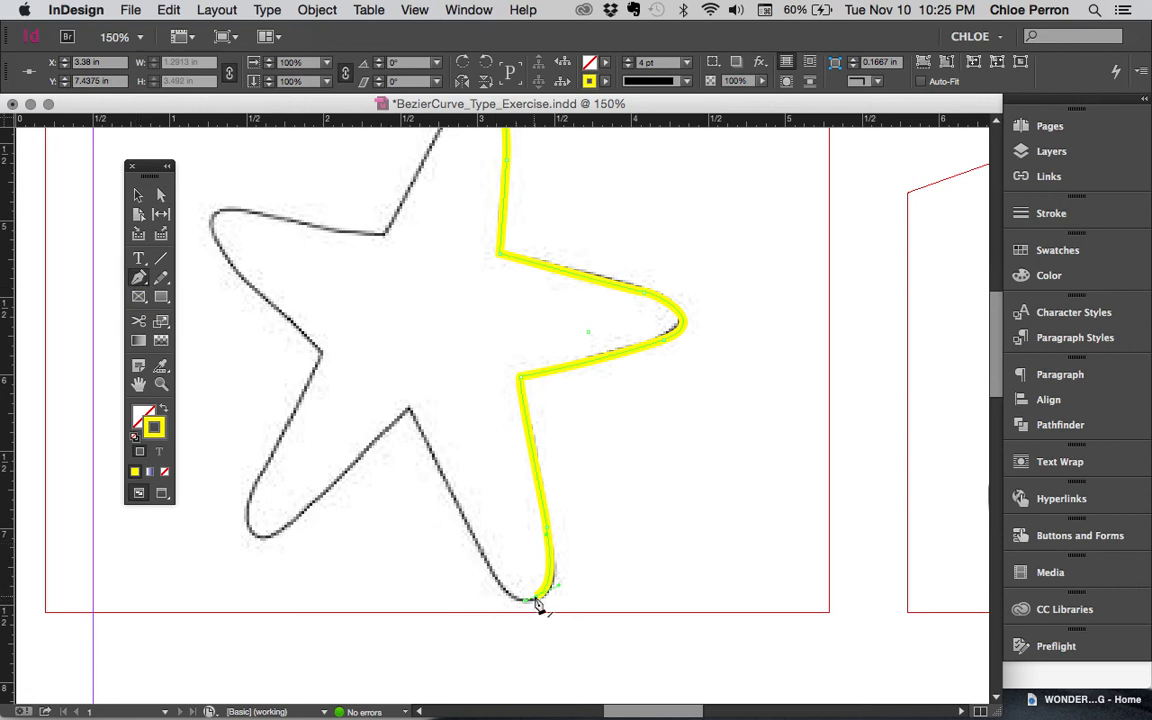
# - Extend the path to the inner corner between the two lower arms, adjust that anchor's direction handles and convert its outgoing side to a corner
pyautogui.click(409, 405)
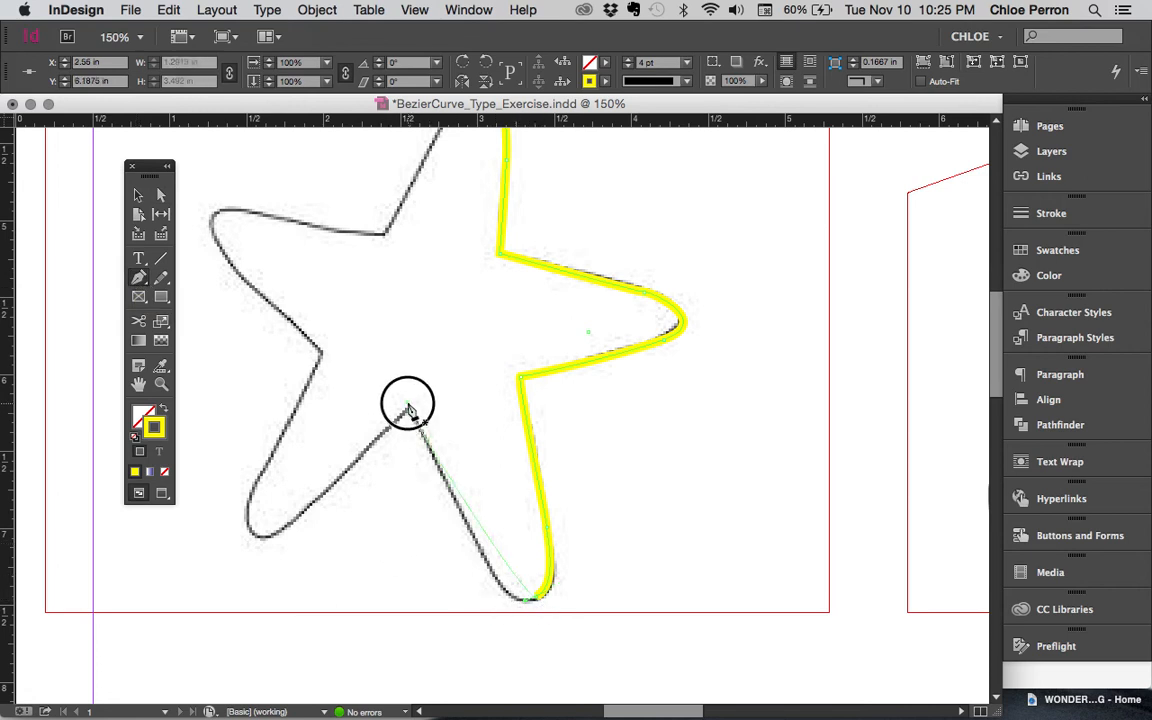
pyautogui.moveTo(407, 405); pyautogui.dragTo(413, 428)
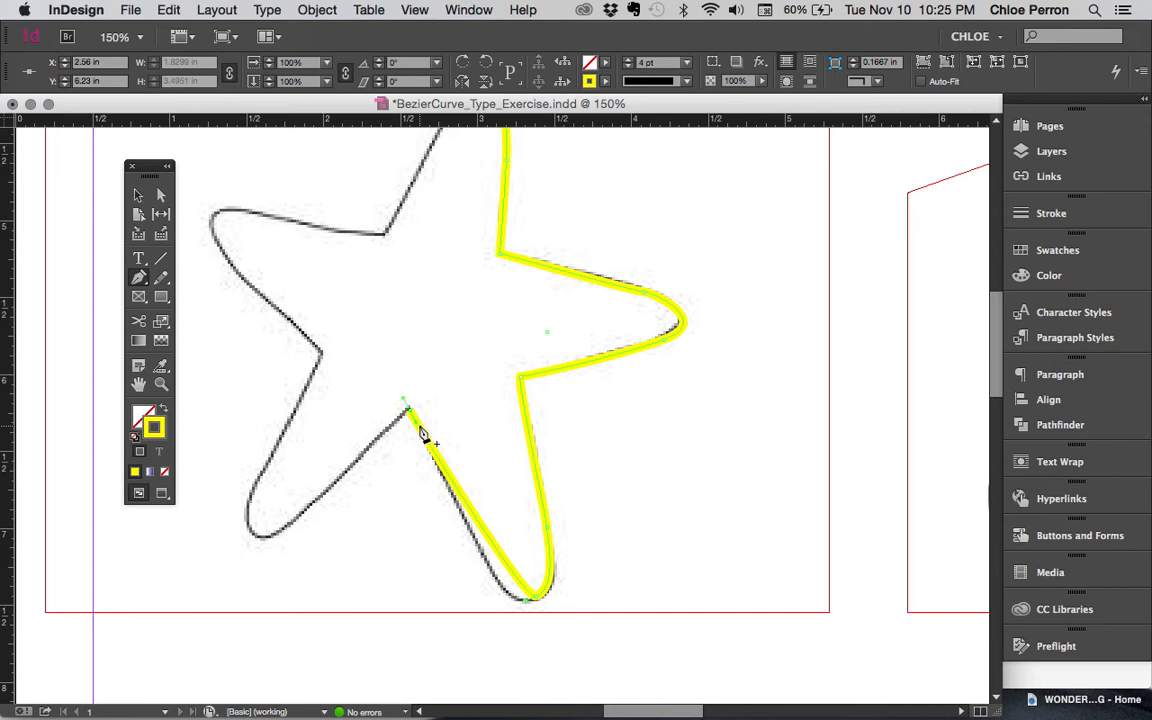
pyautogui.moveTo(415, 421); pyautogui.dragTo(416, 429)
pyautogui.moveTo(416, 429); pyautogui.dragTo(421, 468)
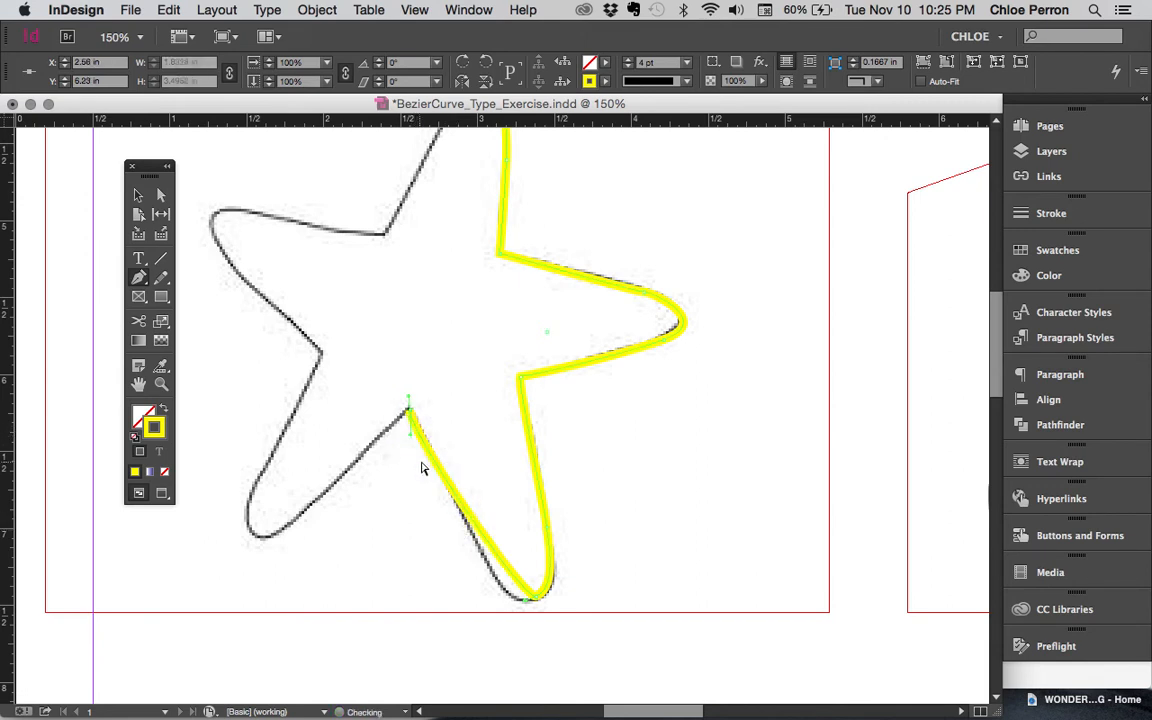
pyautogui.click(413, 440)
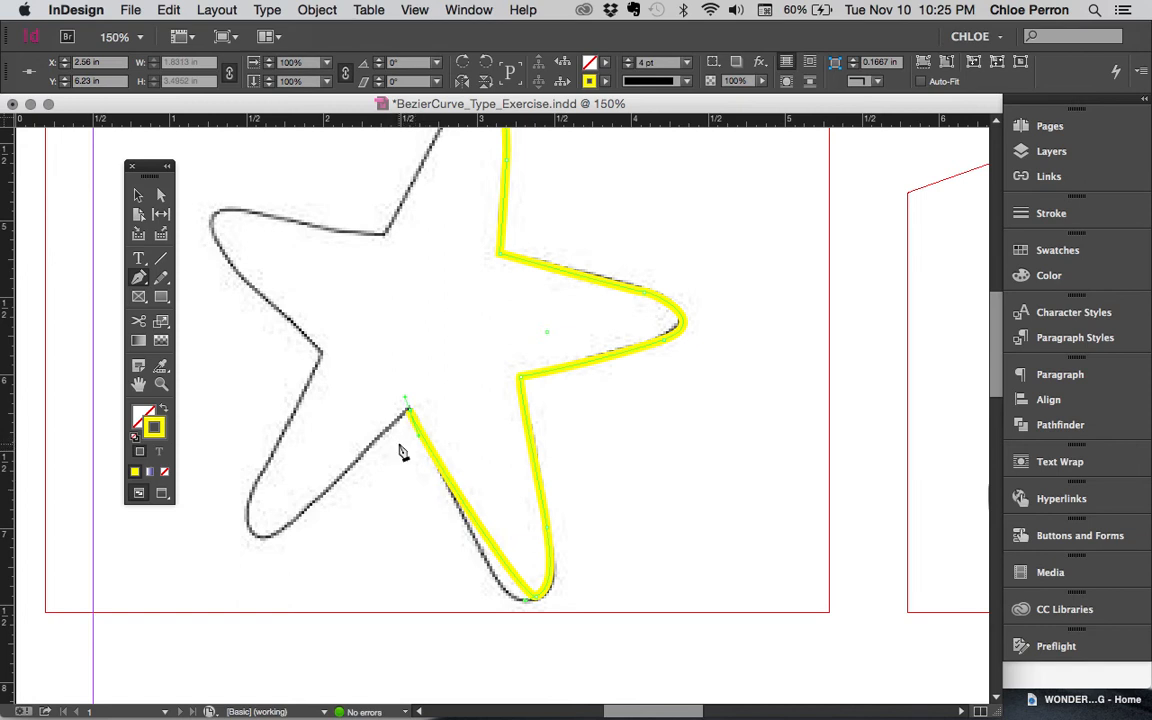
pyautogui.click(140, 280)
pyautogui.click(408, 412)
# - Trace around the lower-left arm to the inner corner above it and continue along the left arm's lower side to its tip
pyautogui.moveTo(253, 537); pyautogui.dragTo(241, 510)
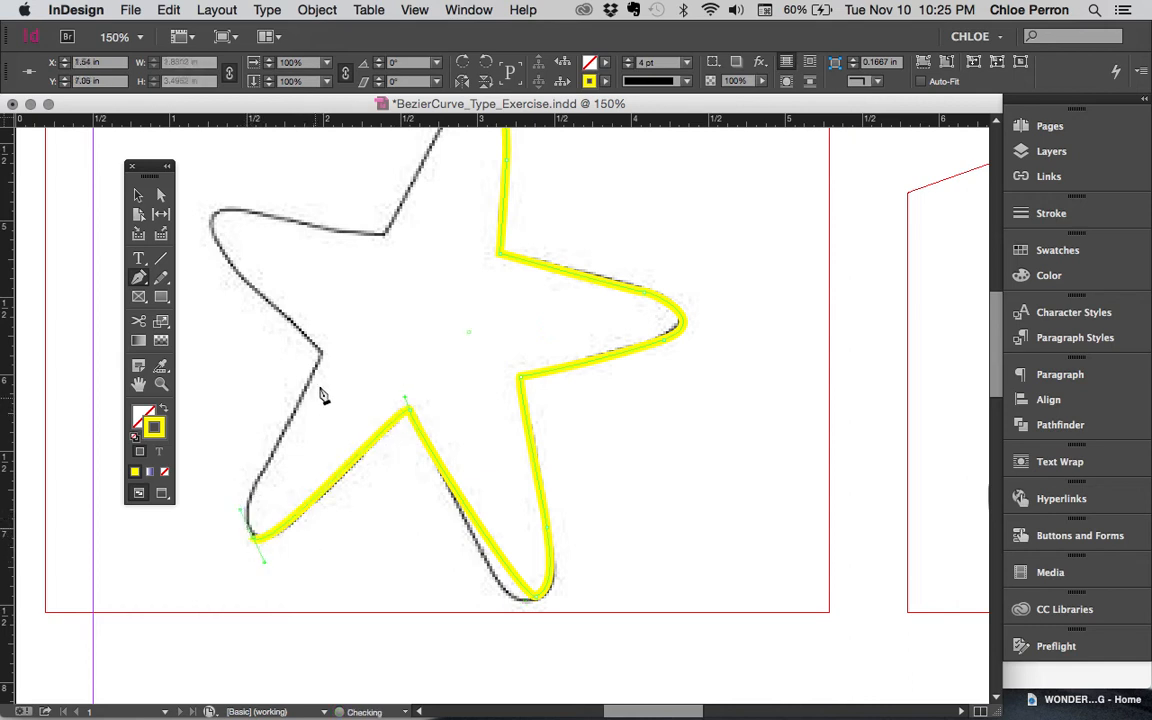
pyautogui.click(320, 350)
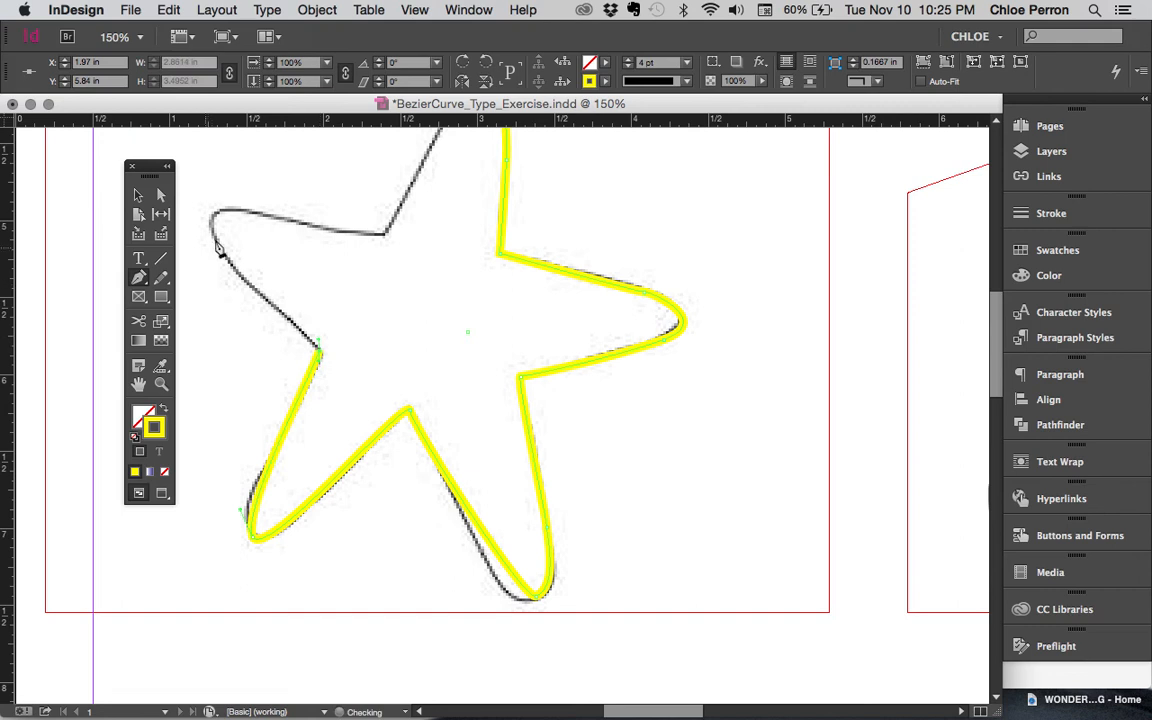
pyautogui.click(213, 215)
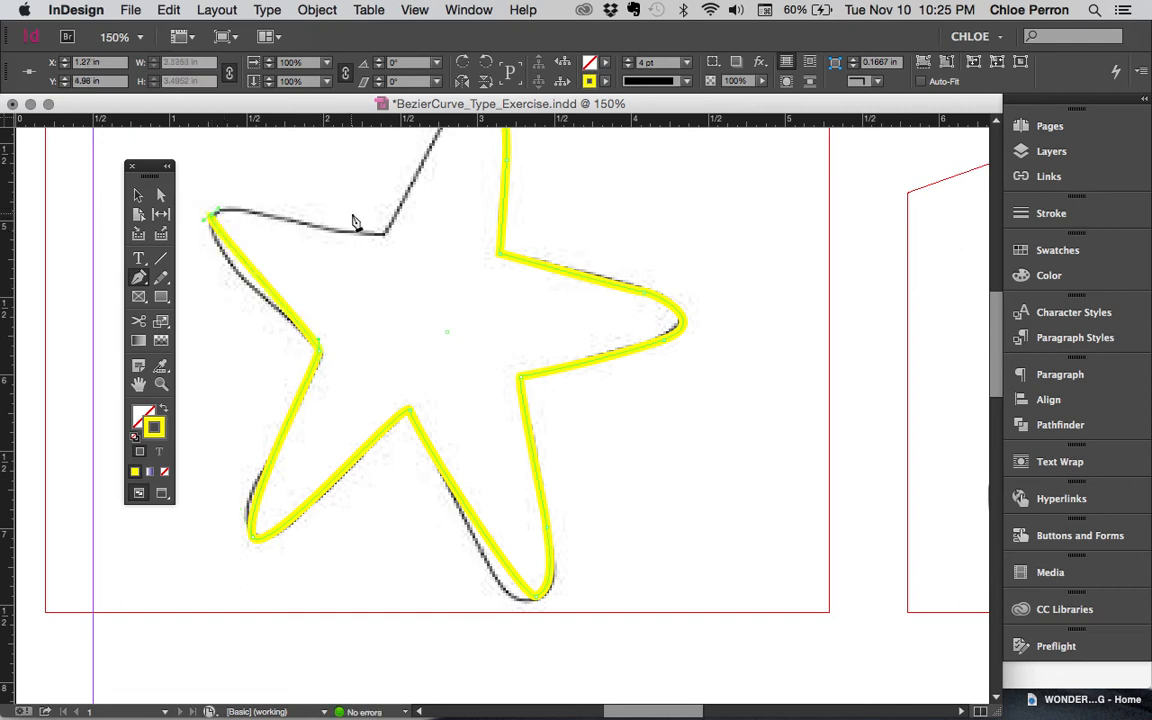
# - Trace the left arm's upper side to the inner corner and close the path with a curve at the top arm's starting anchor
pyautogui.scroll(5, 353, 222)
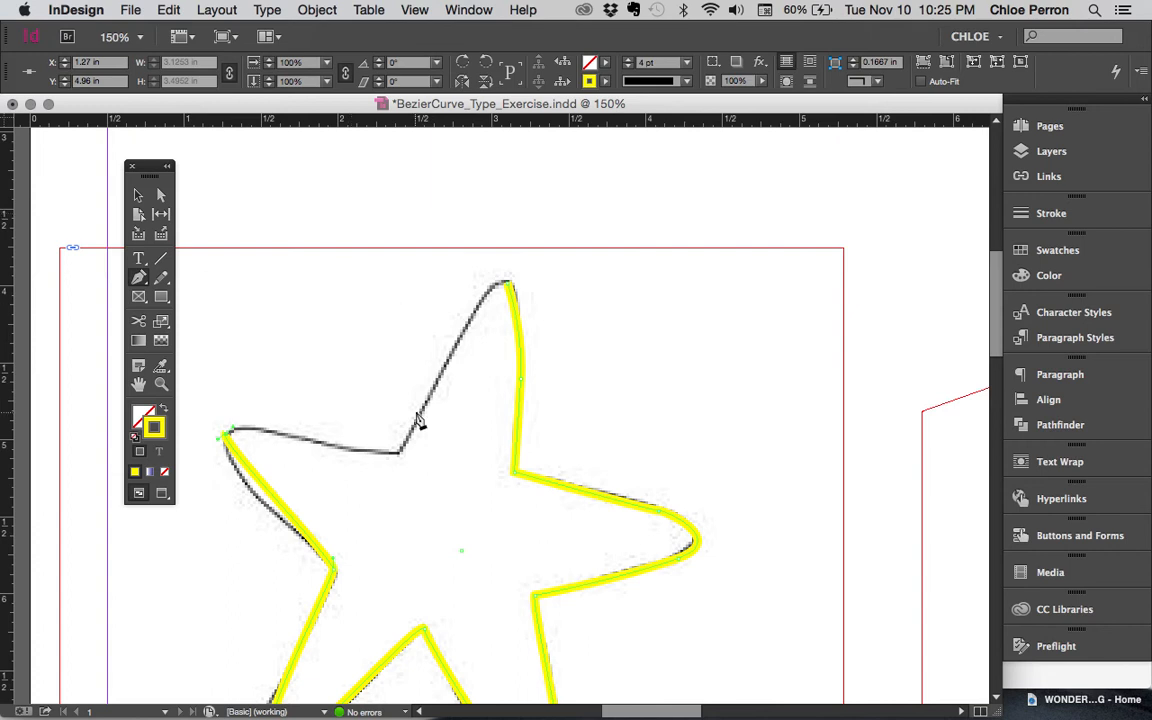
pyautogui.click(401, 452)
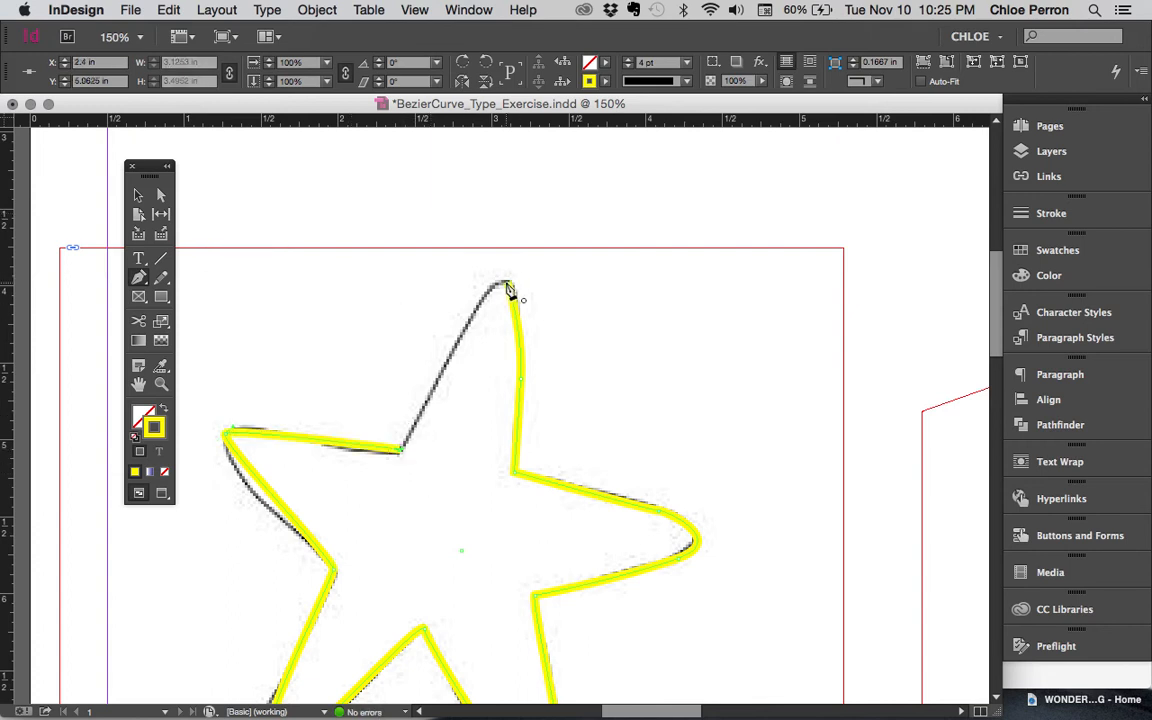
pyautogui.click(509, 287)
pyautogui.moveTo(509, 287)
pyautogui.mouseDown()
pyautogui.moveTo(521, 287)
pyautogui.moveTo(489, 283)
pyautogui.moveTo(501, 290)
pyautogui.mouseUp()
# - Adjust the direction handles at the left arm's tip with the Direct Selection tool so the lower curve follows the outline more closely
pyautogui.scroll(-3, 490, 348)
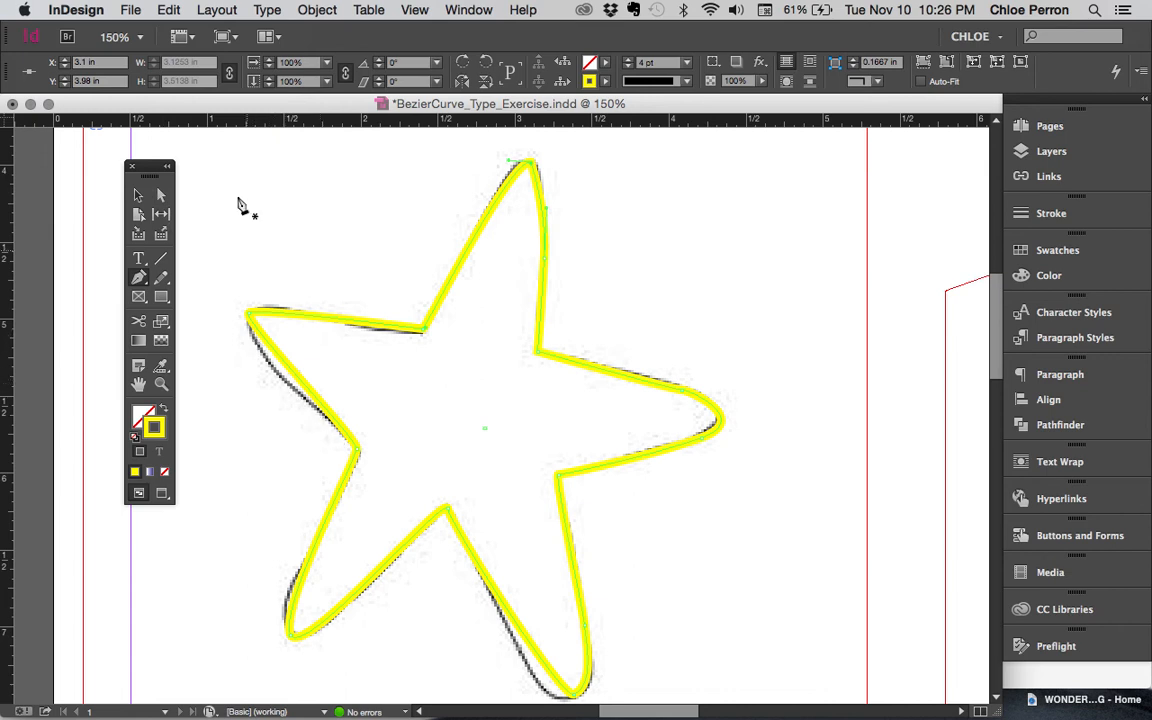
pyautogui.click(161, 195)
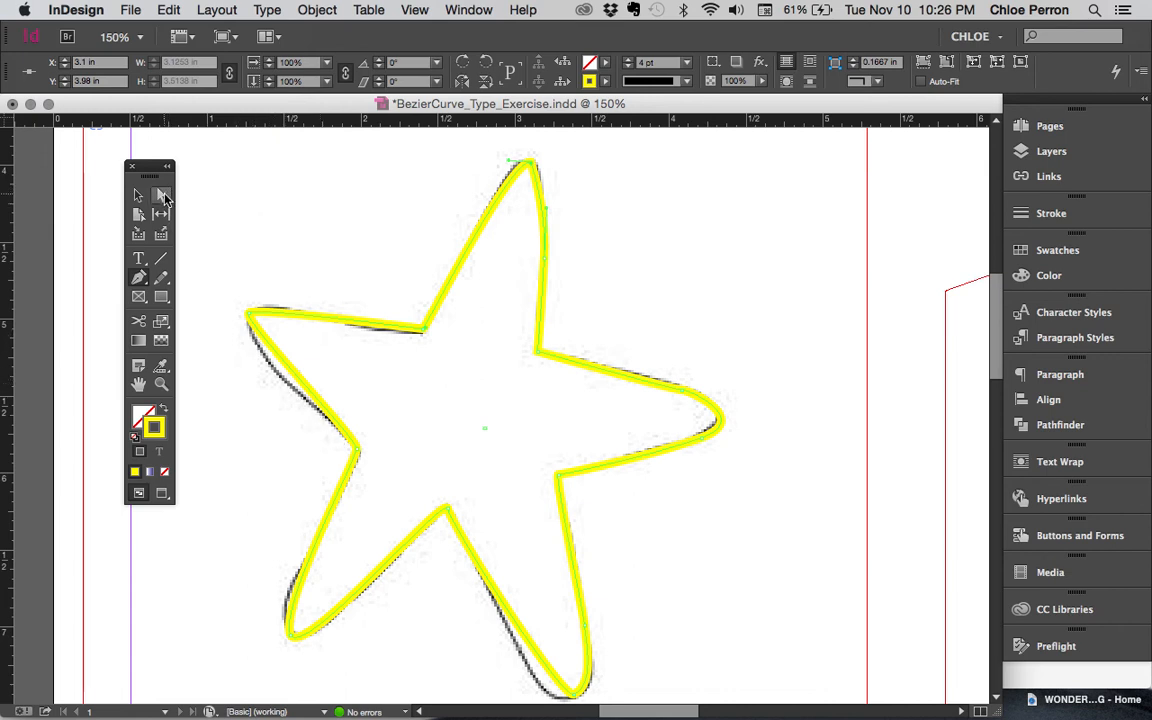
pyautogui.click(252, 322)
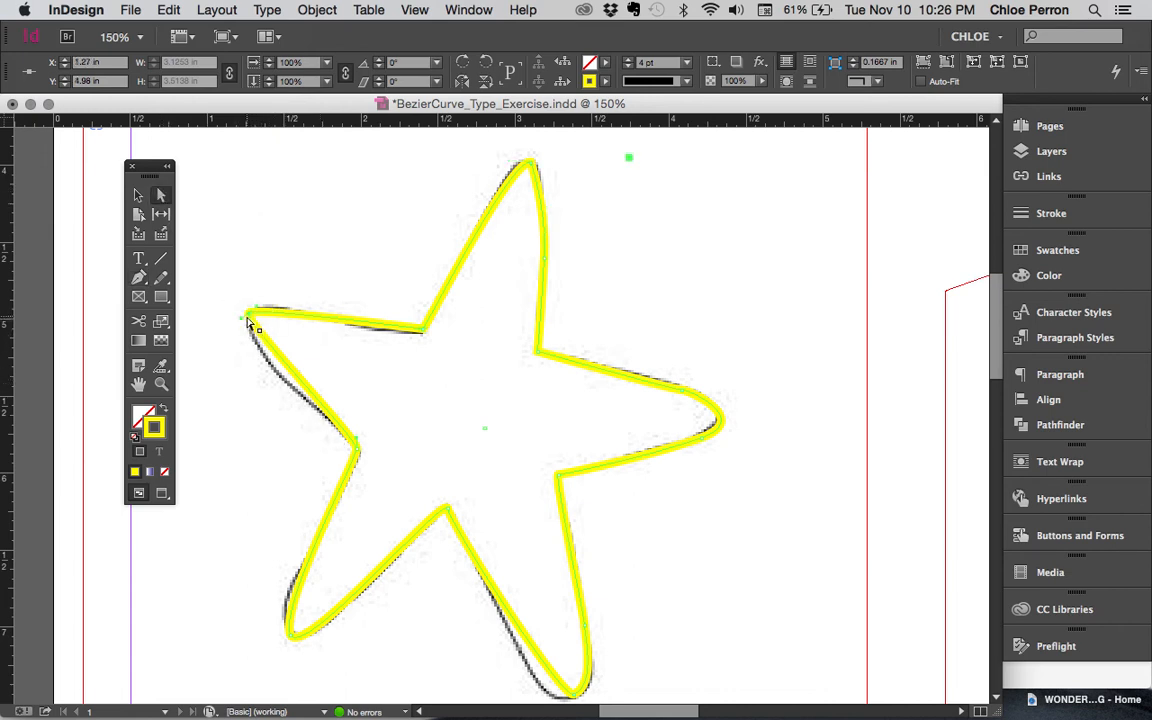
pyautogui.click(250, 288)
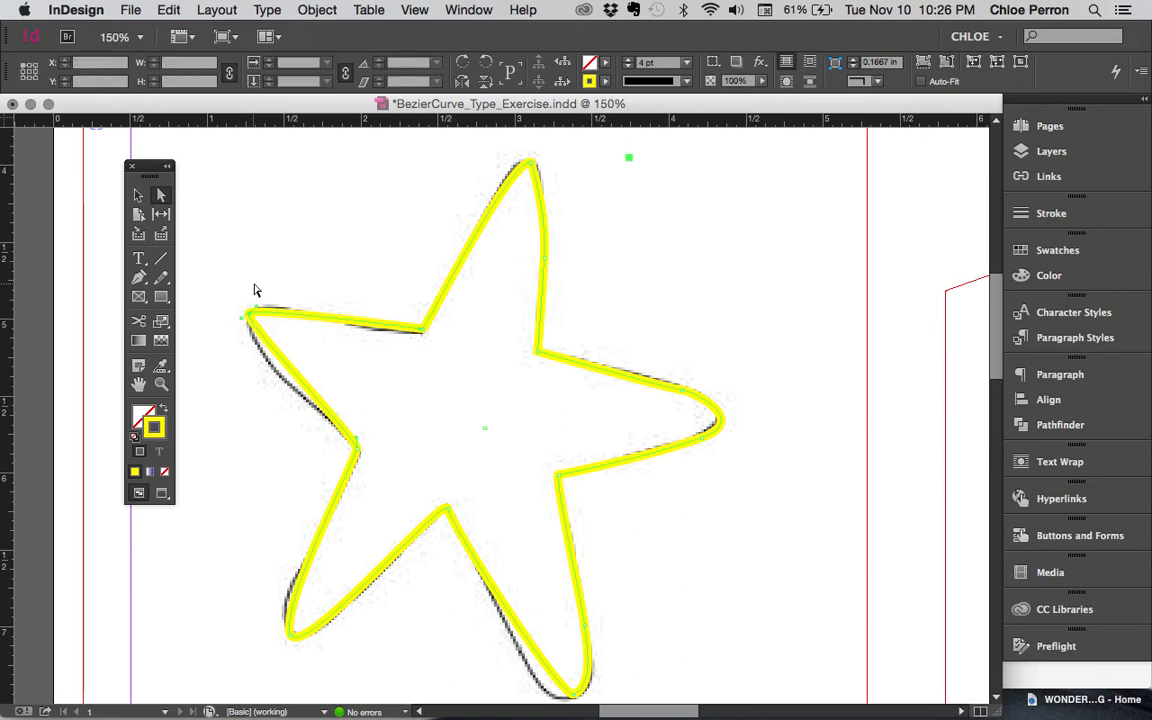
pyautogui.click(253, 321)
pyautogui.click(243, 322)
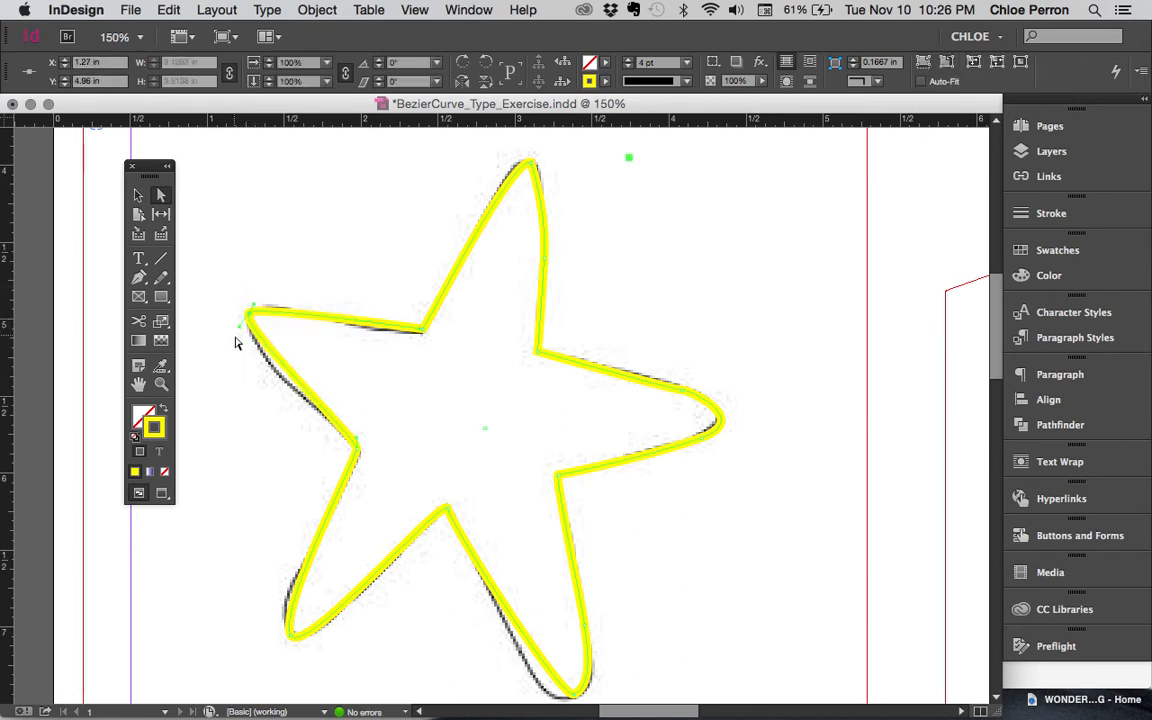
pyautogui.moveTo(236, 335); pyautogui.dragTo(241, 345)
pyautogui.click(244, 343)
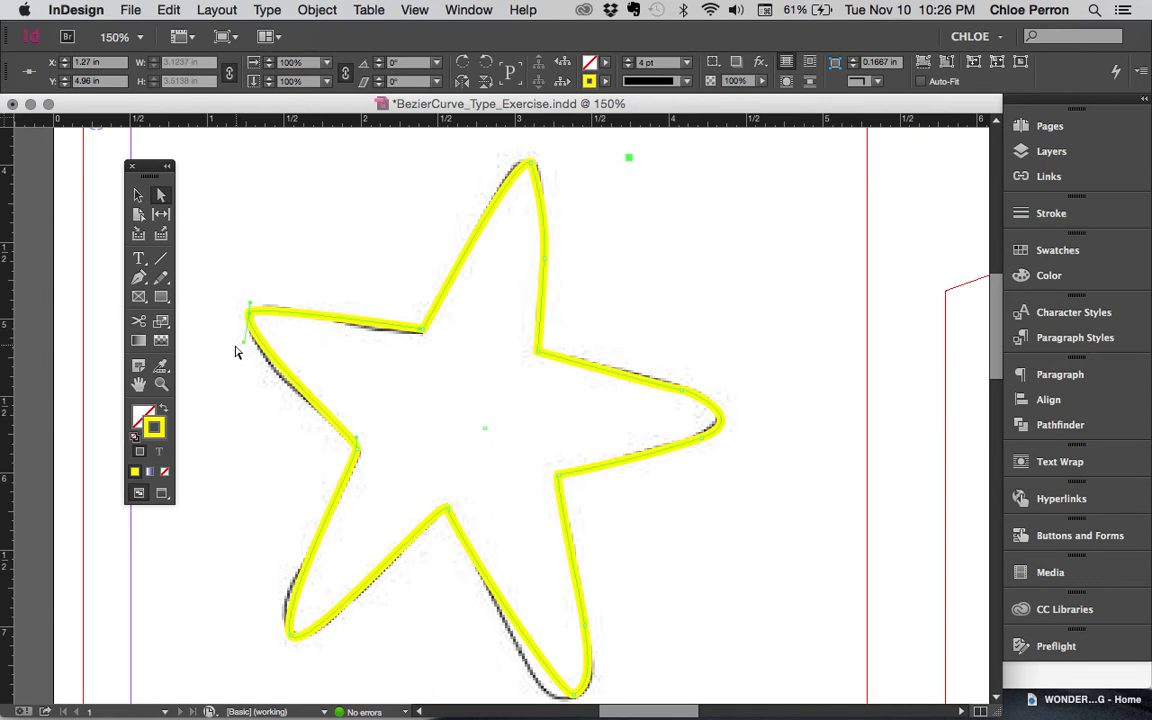
# - Move the inner corner anchor between the left and top arms slightly down onto the drawn outline
pyautogui.click(248, 338)
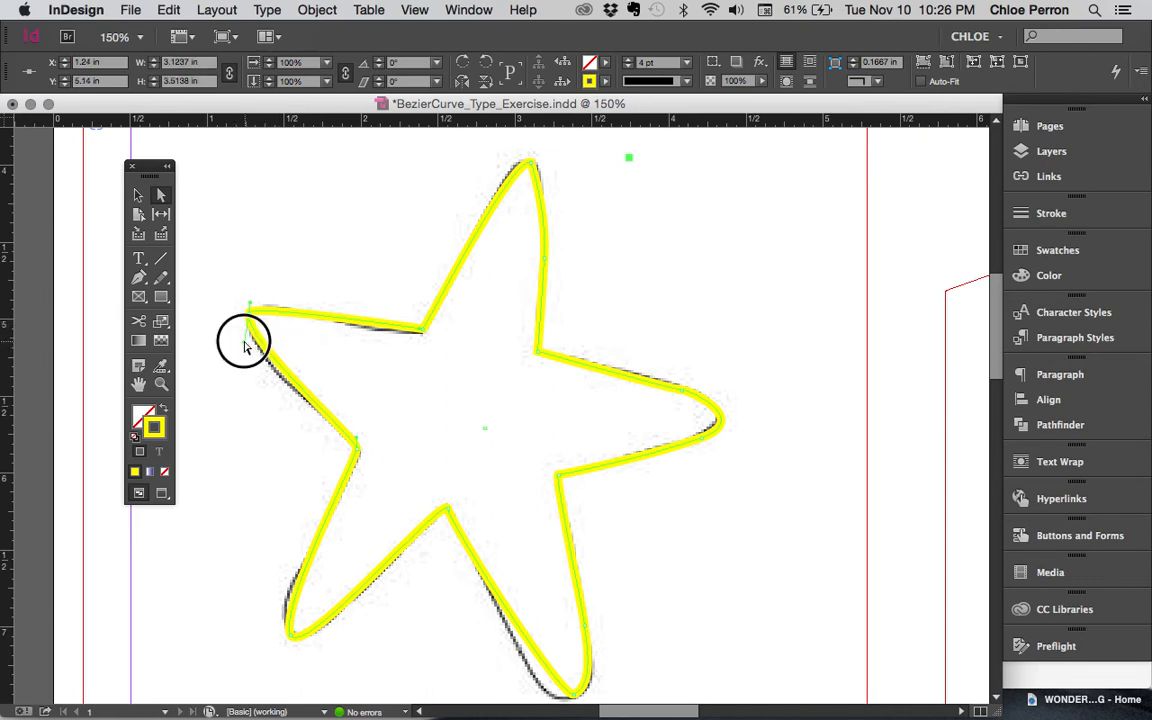
pyautogui.click(363, 320)
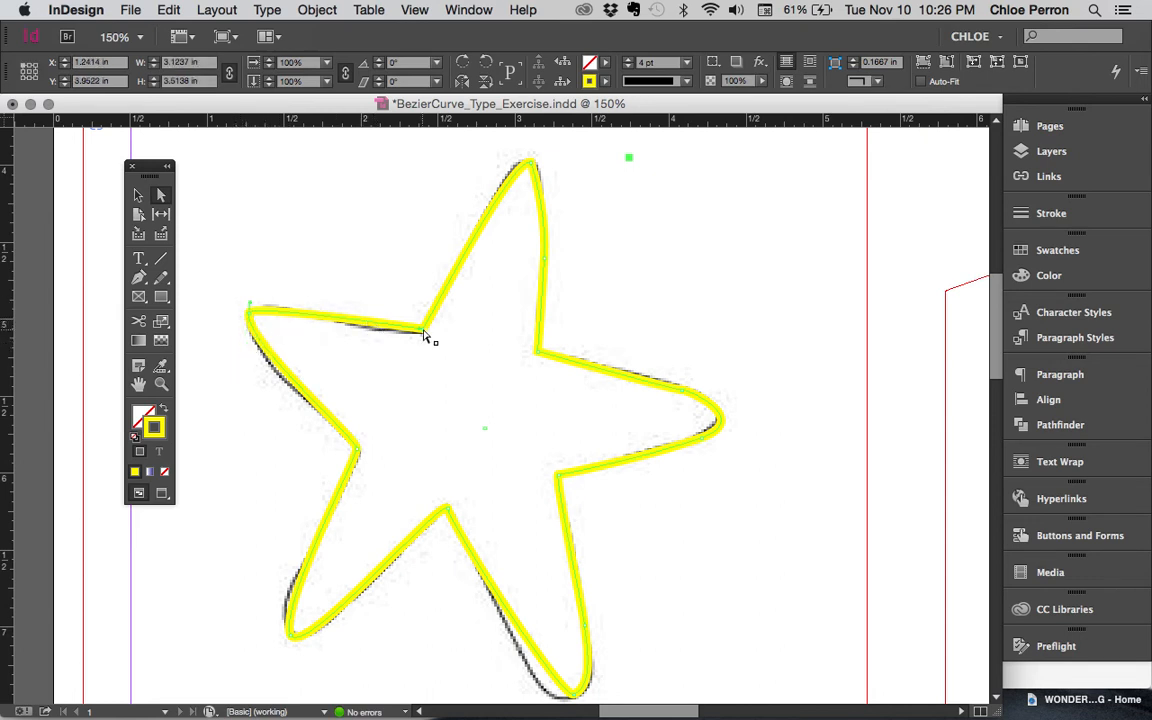
pyautogui.moveTo(422, 337); pyautogui.dragTo(422, 340)
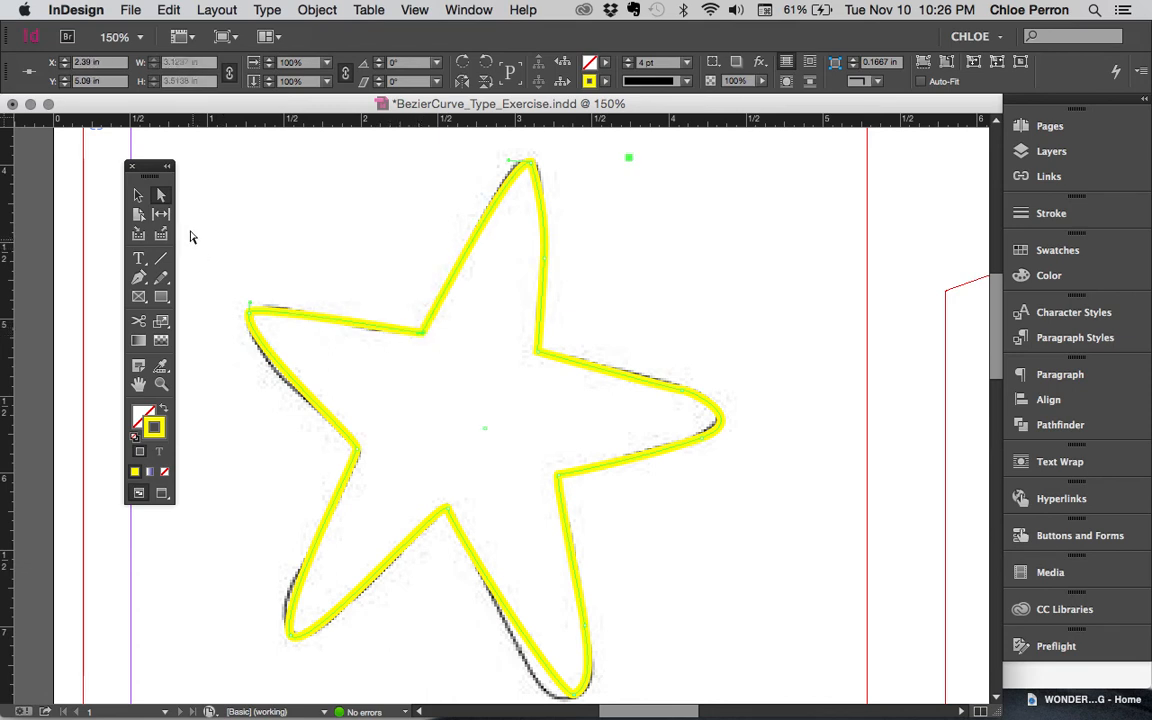
# - Adjust the whole starfish path with the Selection tool to about 3.16 in wide by 3.55 in high, undoing the last change
pyautogui.click(139, 197)
pyautogui.moveTo(447, 291)
pyautogui.mouseDown()
pyautogui.moveTo(466, 291)
pyautogui.moveTo(405, 301)
pyautogui.moveTo(452, 290)
pyautogui.mouseUp()
pyautogui.moveTo(727, 163)
pyautogui.mouseDown()
pyautogui.moveTo(746, 145)
pyautogui.moveTo(730, 161)
pyautogui.mouseUp()
pyautogui.press('super+z')
pyautogui.click(161, 195)
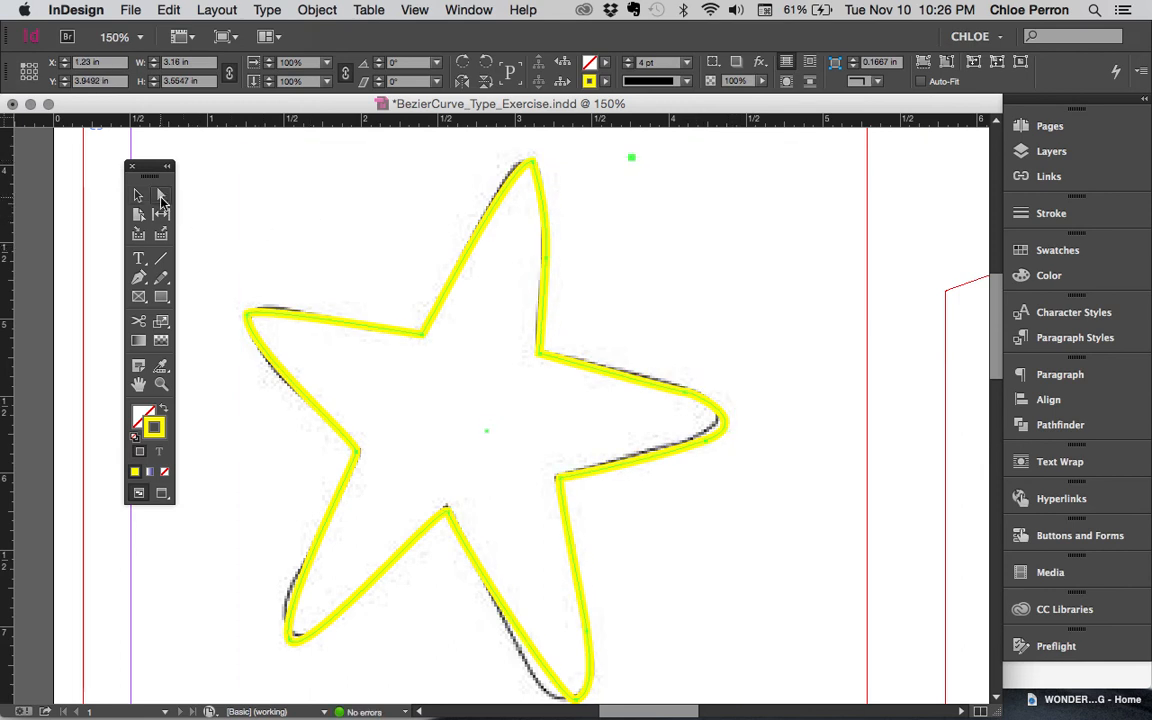
# - Move the lower-left arm's tip anchor slightly and extend its upper direction handle so the arm's outer side follows the drawing
pyautogui.click(249, 317)
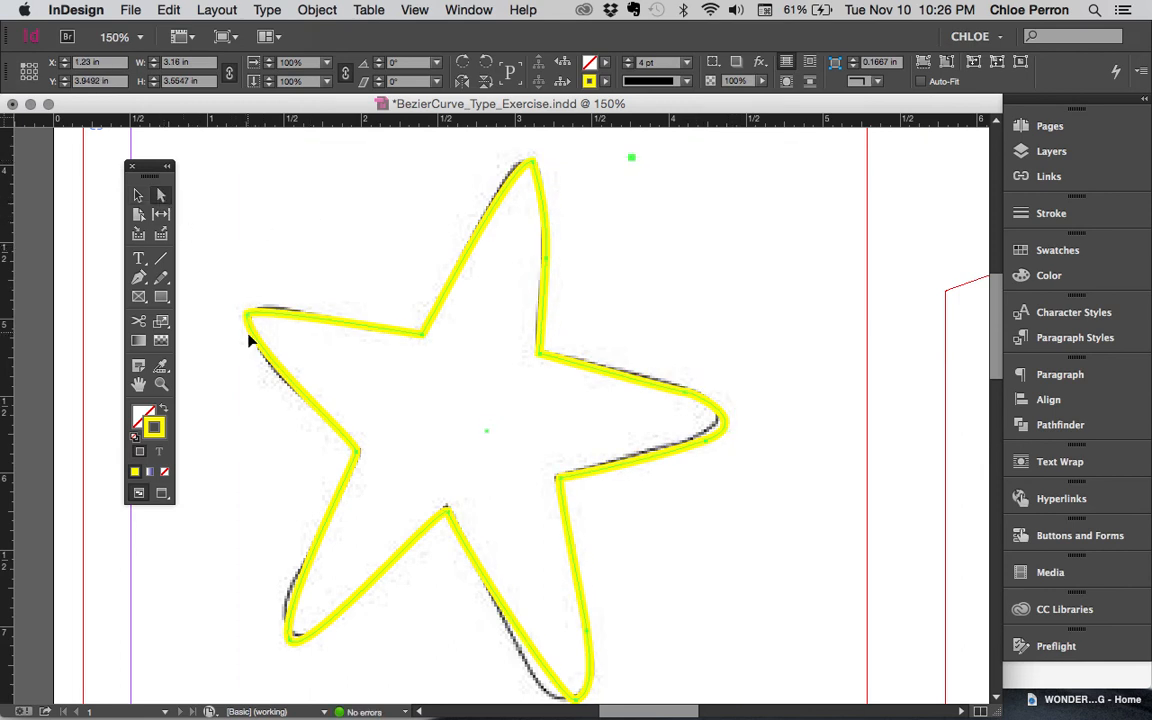
pyautogui.moveTo(357, 458); pyautogui.dragTo(362, 457)
pyautogui.scroll(-3, 362, 457)
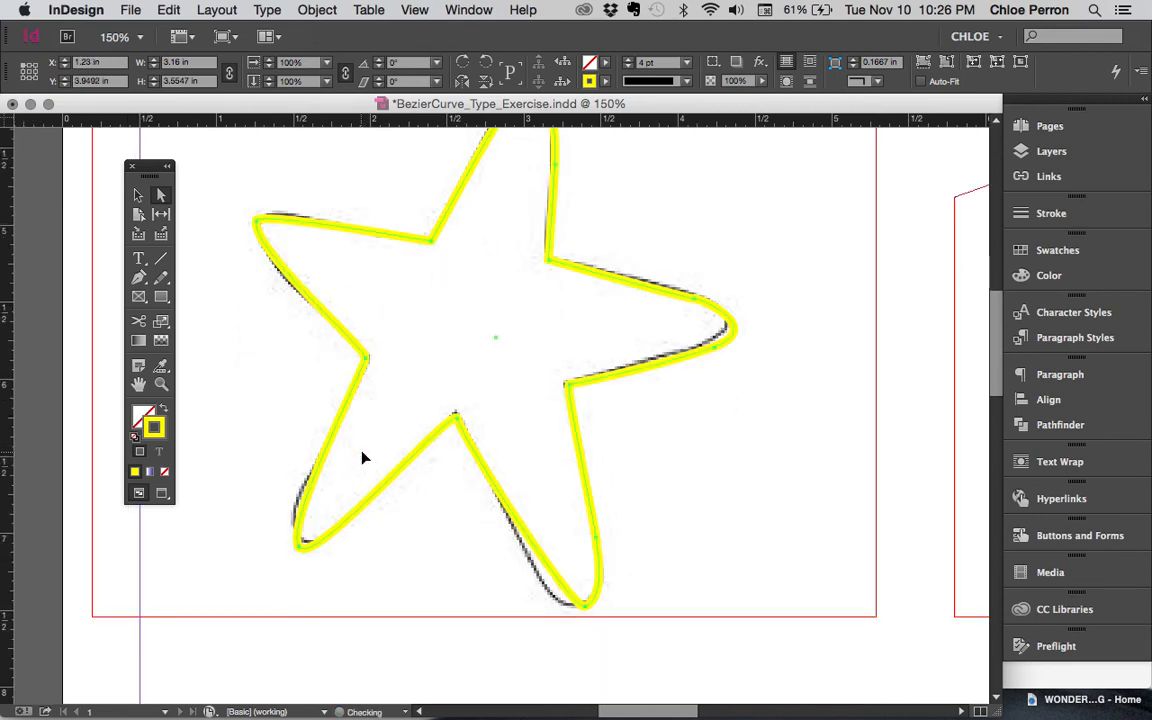
pyautogui.keyDown('super'); pyautogui.click(362, 357); pyautogui.keyUp('super')
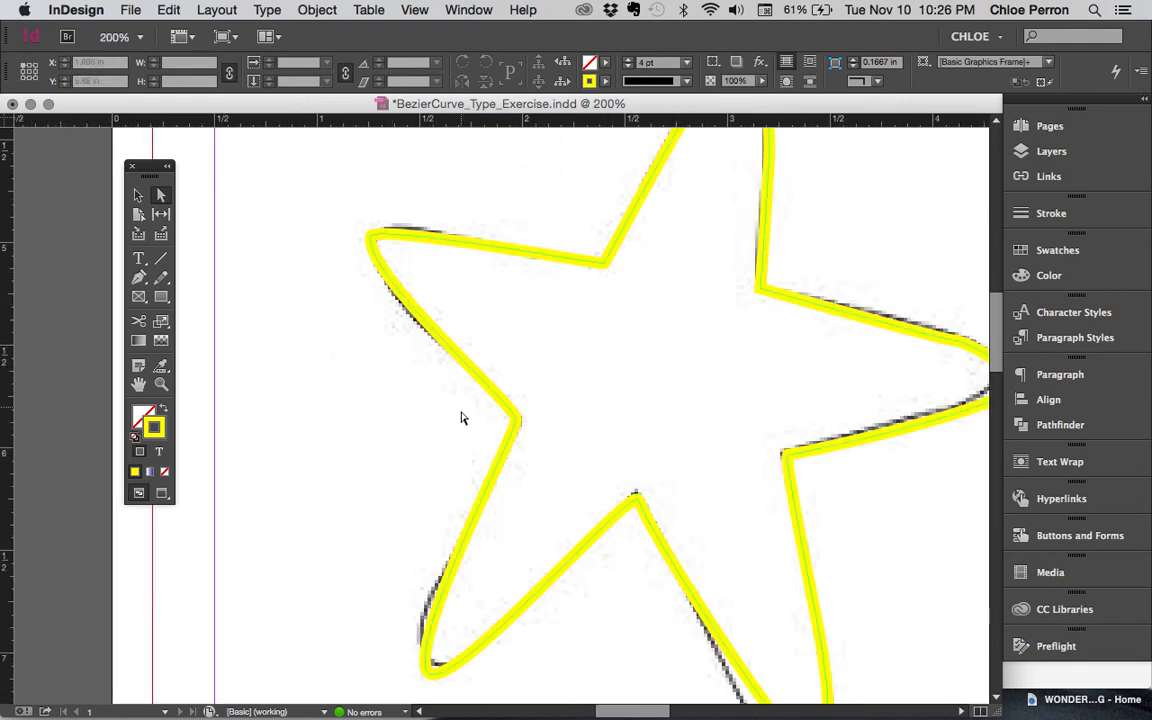
pyautogui.click(516, 418)
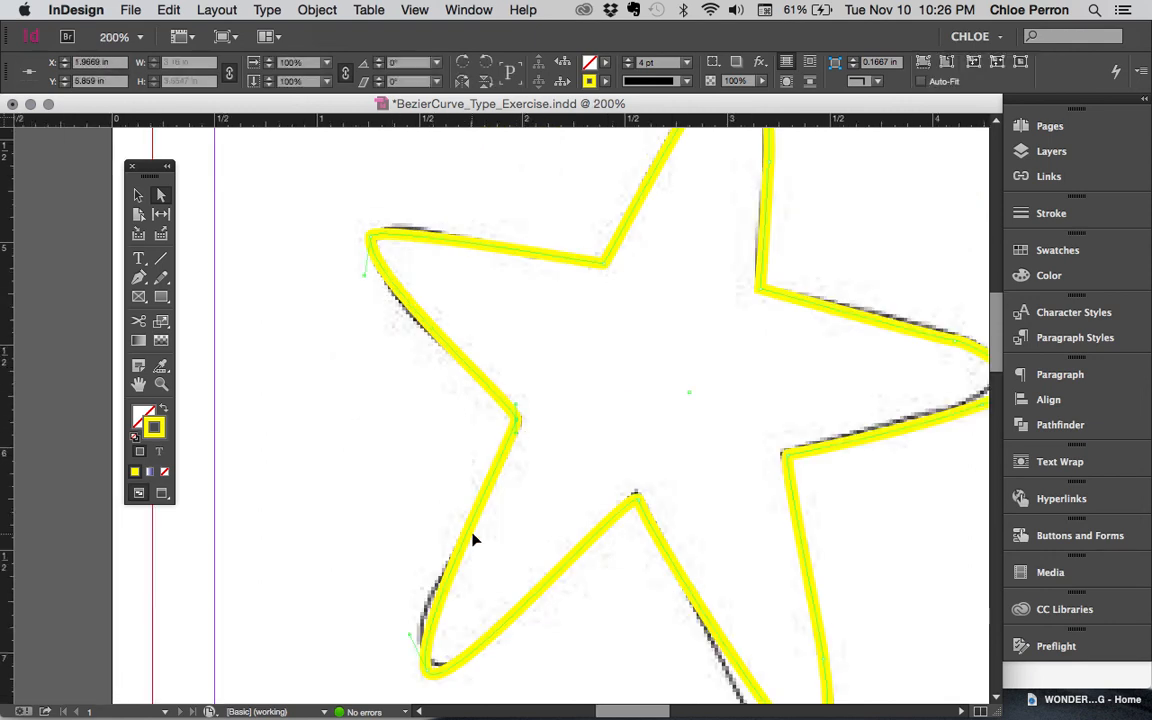
pyautogui.scroll(-3, 474, 540)
pyautogui.click(380, 567)
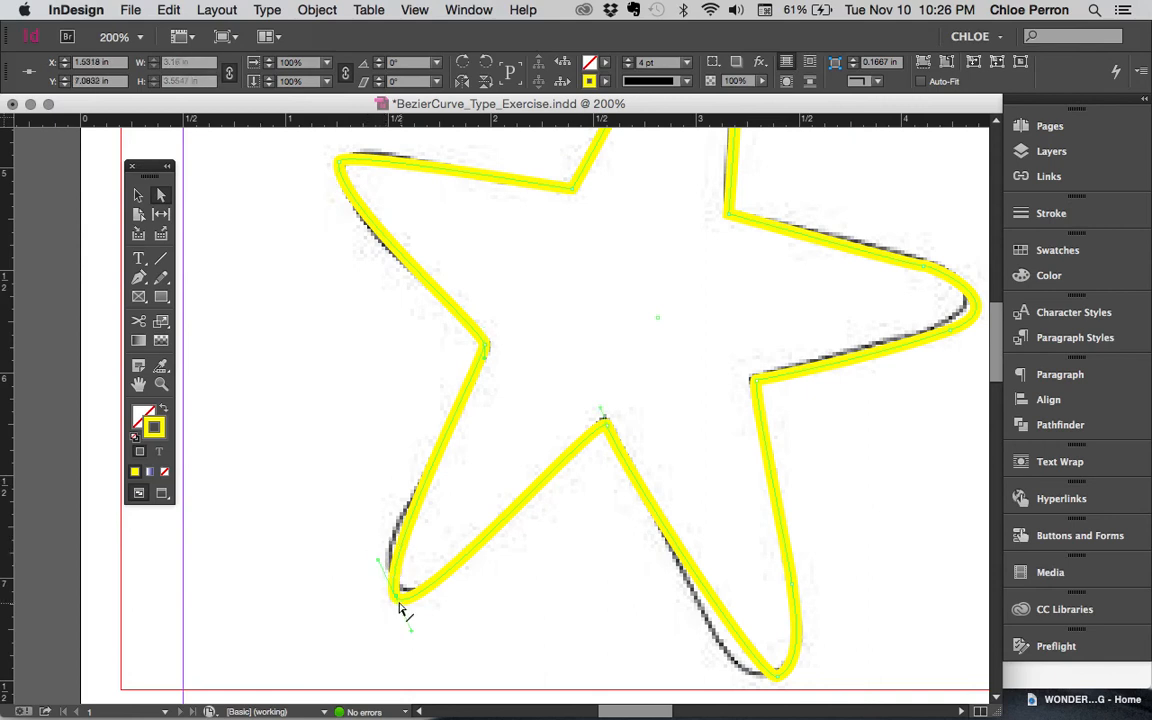
pyautogui.moveTo(397, 600); pyautogui.dragTo(368, 549)
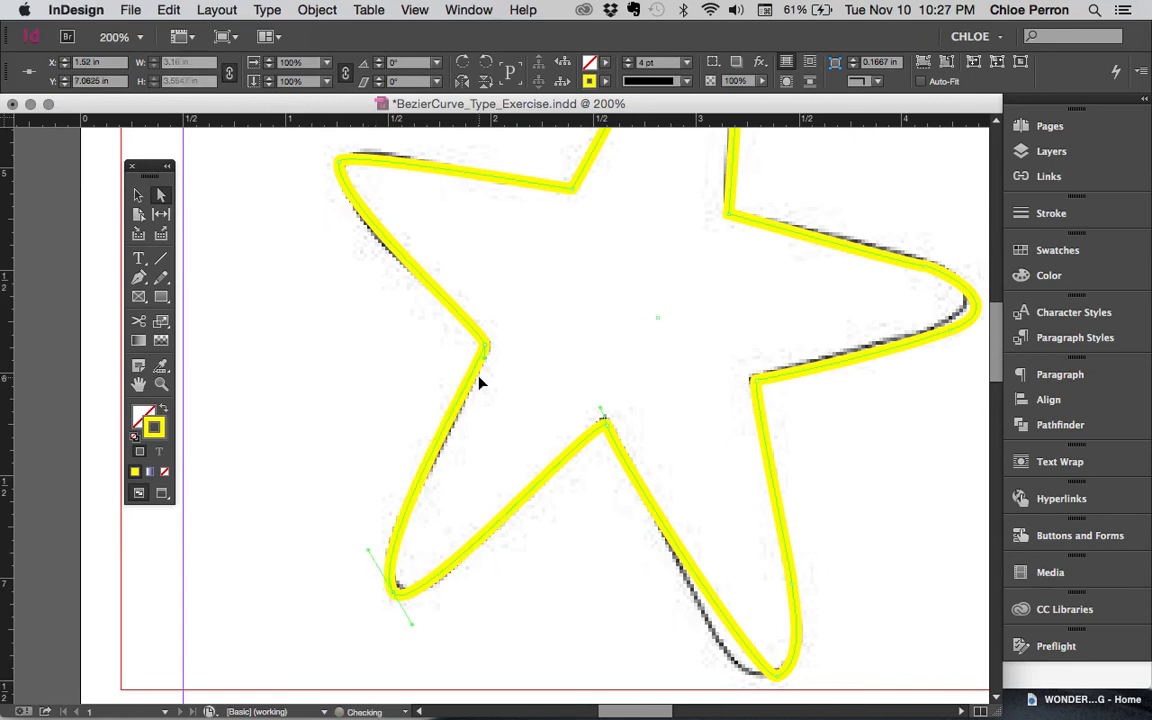
# - Move the left arm's tip anchor slightly up and outward so the tip sits closer to the drawn outline
pyautogui.click(484, 352)
pyautogui.scroll(4, 494, 368)
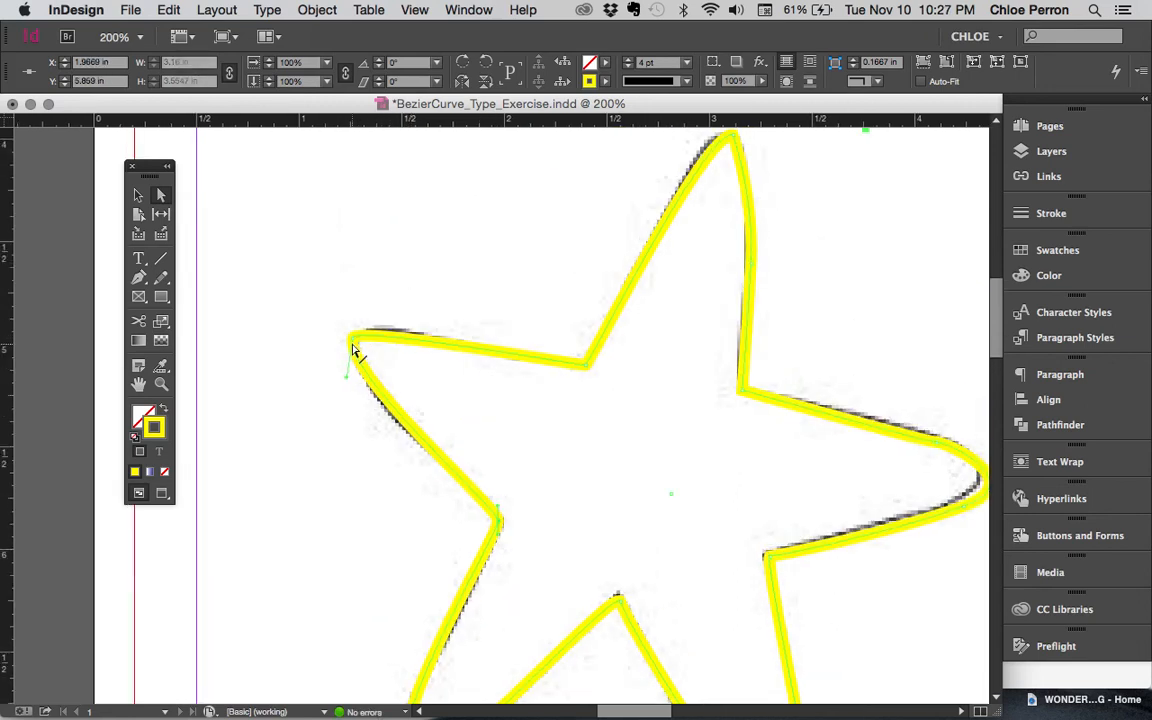
pyautogui.press('super+equal')
pyautogui.scroll(5, 352, 350)
pyautogui.hscroll(-8, 352, 350)
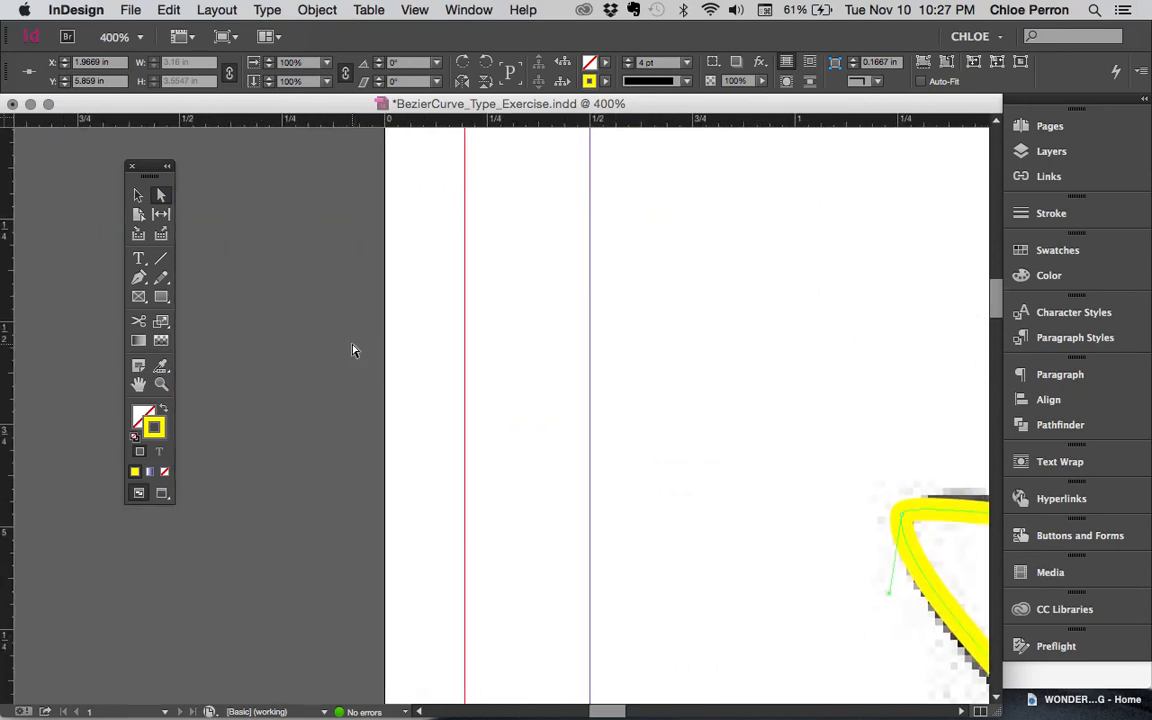
pyautogui.hscroll(5, 544, 390)
pyautogui.scroll(-1, 544, 390)
pyautogui.scroll(-4, 679, 491)
pyautogui.hscroll(2, 679, 491)
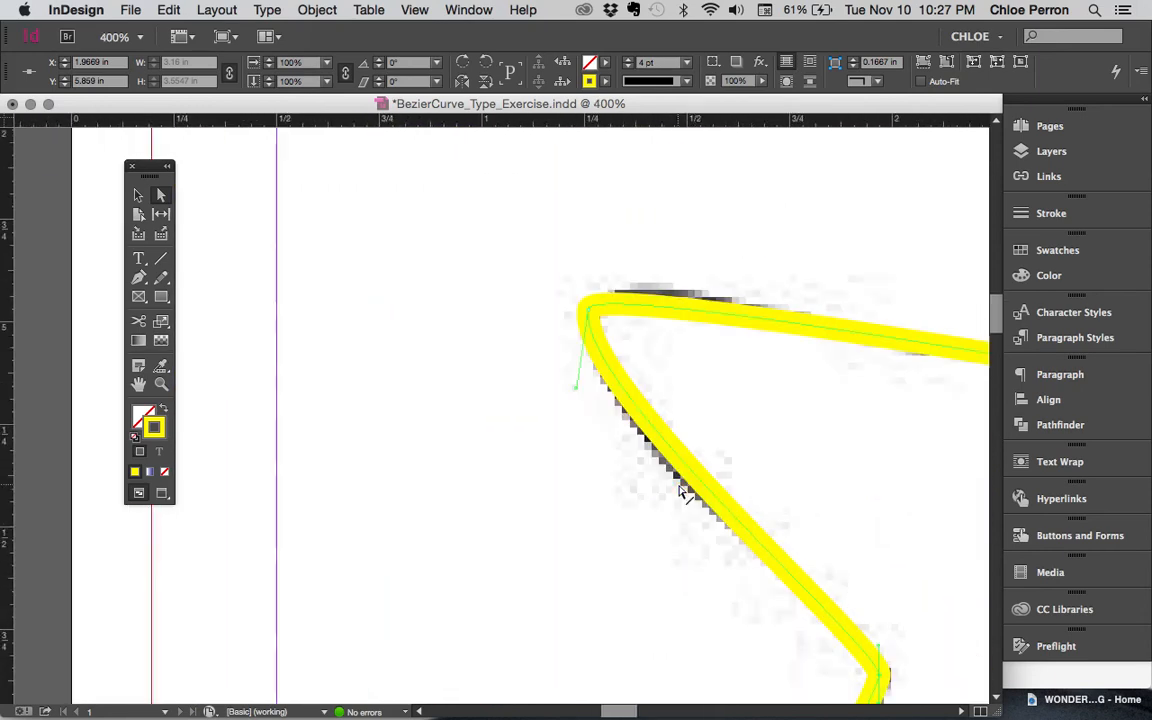
pyautogui.hscroll(4, 617, 399)
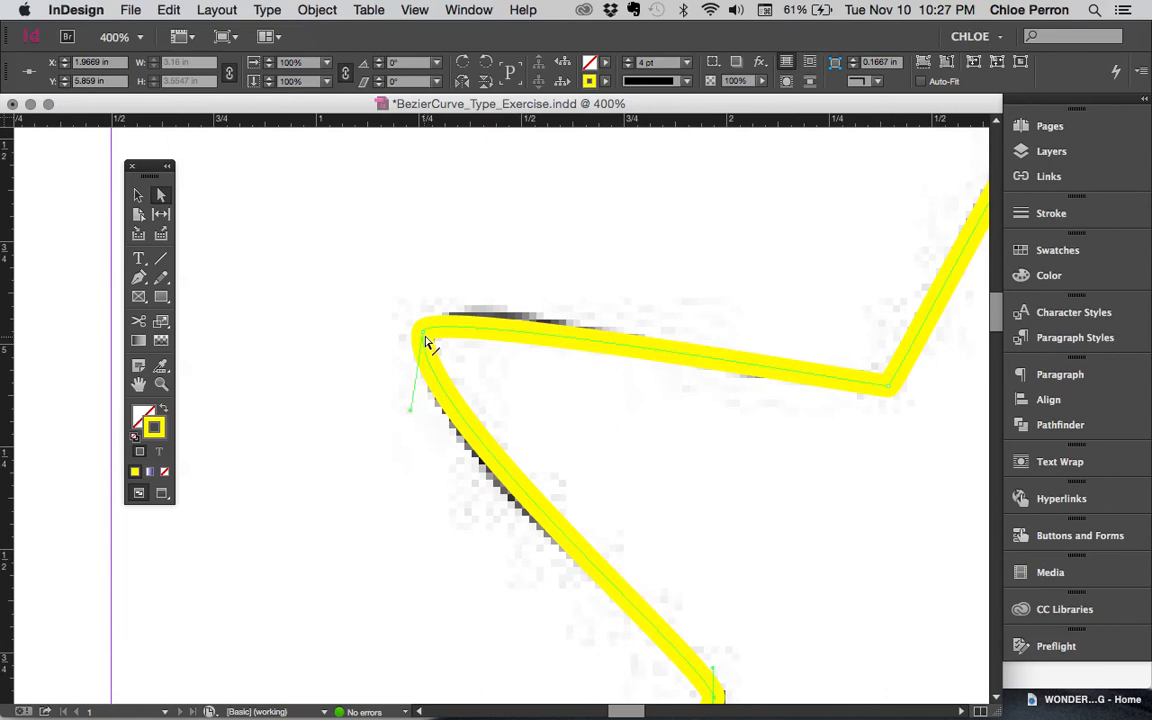
pyautogui.moveTo(426, 306); pyautogui.dragTo(434, 290)
# - Lengthen the direction handle on the left side of the top arm's tip to bring the curve closer to the outline
pyautogui.scroll(12, 536, 355)
pyautogui.hscroll(8, 536, 355)
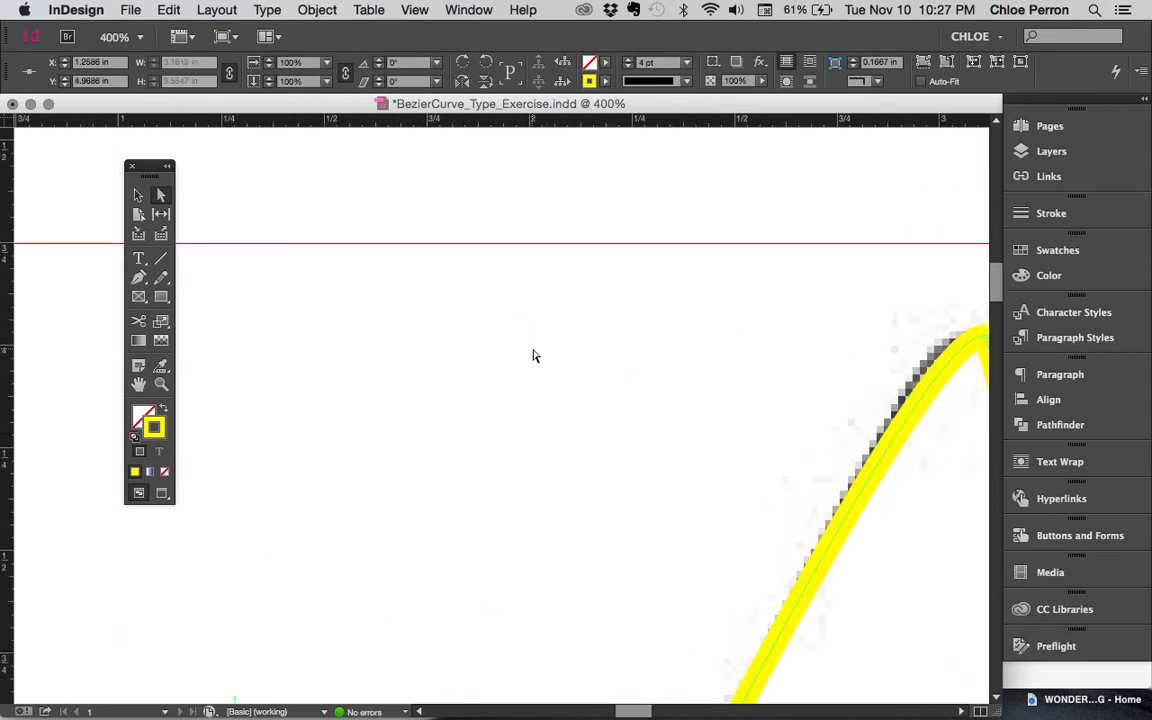
pyautogui.scroll(-5, 676, 391)
pyautogui.hscroll(7, 700, 239)
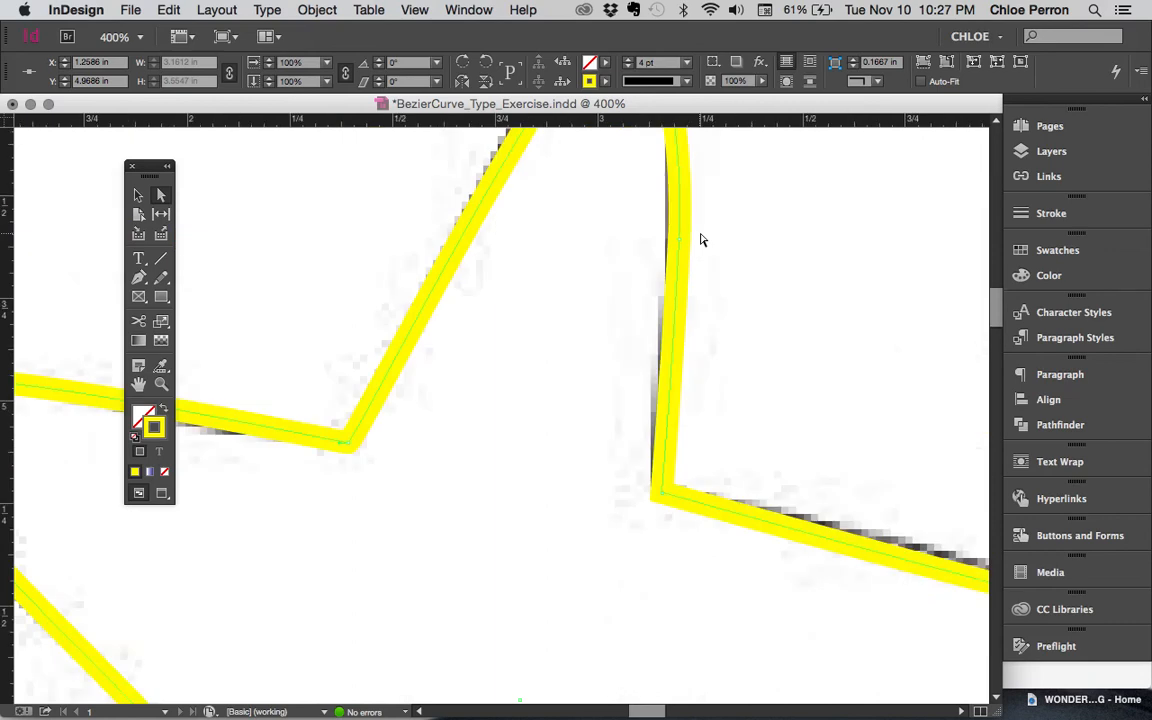
pyautogui.click(535, 342)
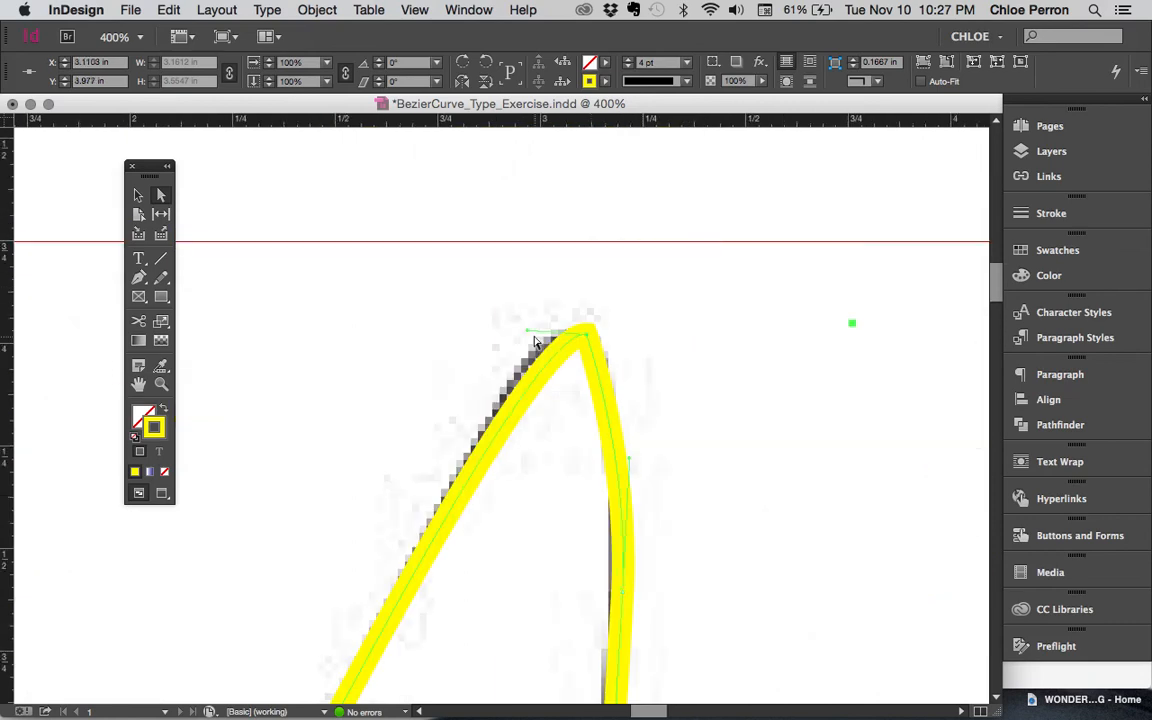
pyautogui.moveTo(530, 335); pyautogui.dragTo(514, 329)
# - Extend the upper direction handle of the anchor on the top arm's right side slightly to refine its curve
pyautogui.scroll(-5, 609, 368)
pyautogui.hscroll(3, 609, 368)
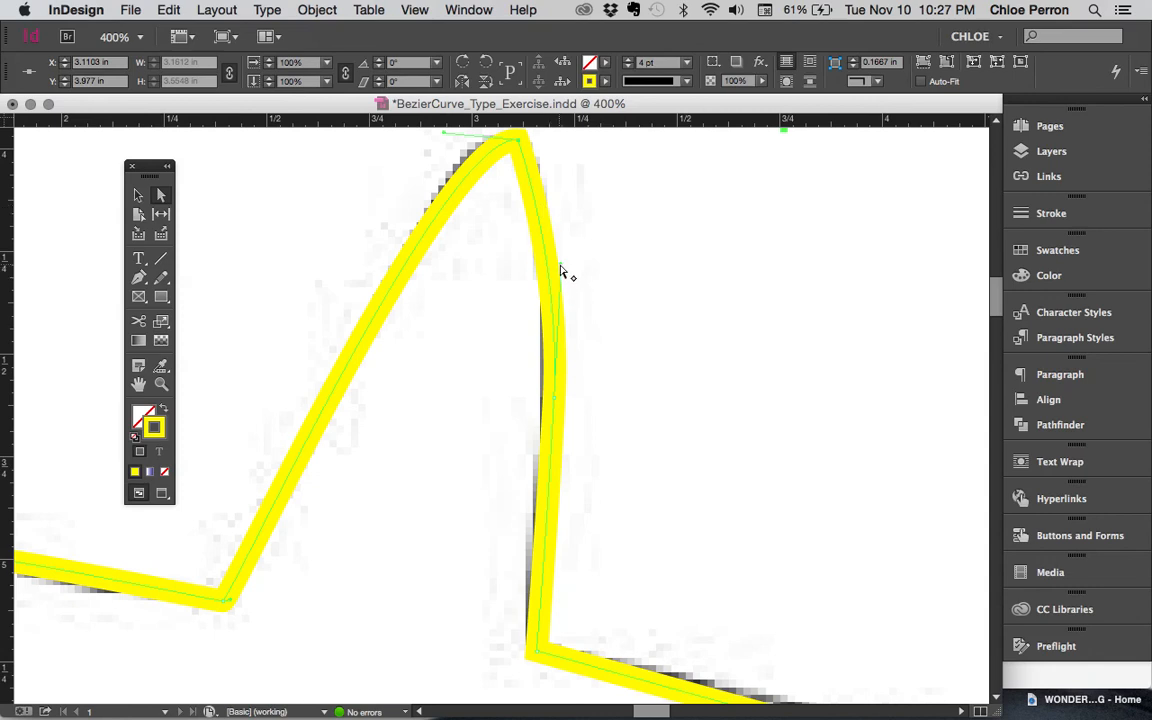
pyautogui.moveTo(560, 263); pyautogui.dragTo(560, 261)
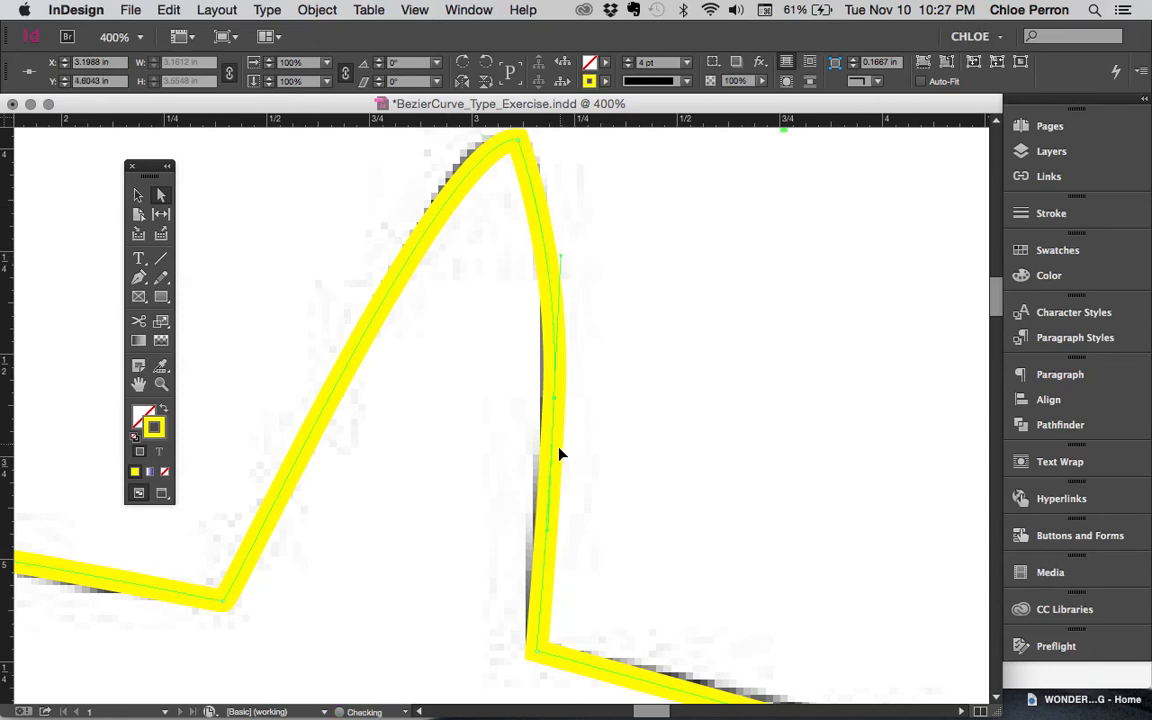
# - Align the direction handles of the right arm's upper anchor with the slope of the outline to smooth the transition
pyautogui.scroll(-5, 550, 405)
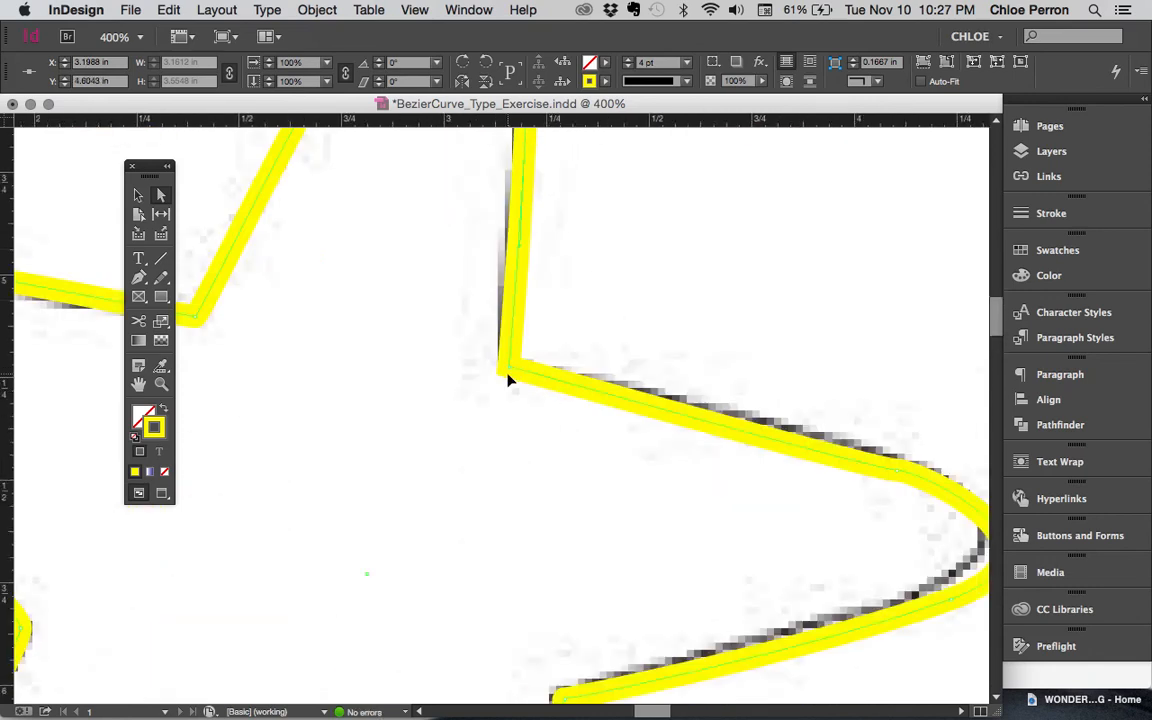
pyautogui.click(508, 372)
pyautogui.hscroll(5, 632, 423)
pyautogui.scroll(-3, 632, 423)
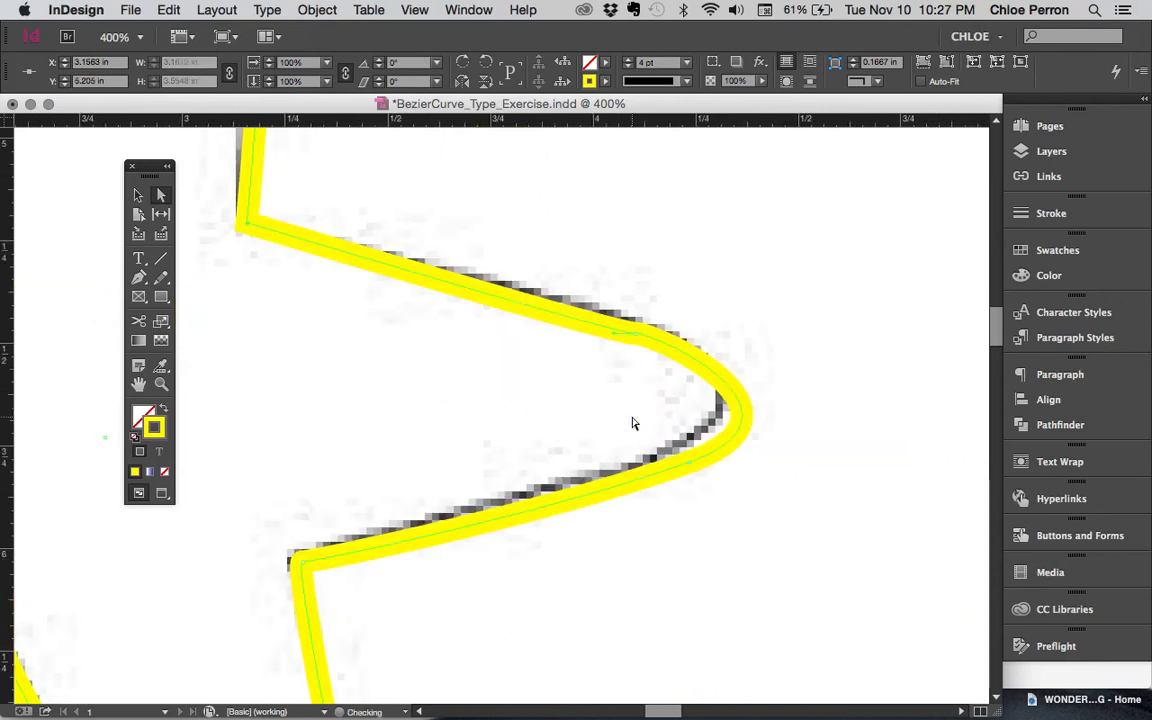
pyautogui.click(614, 332)
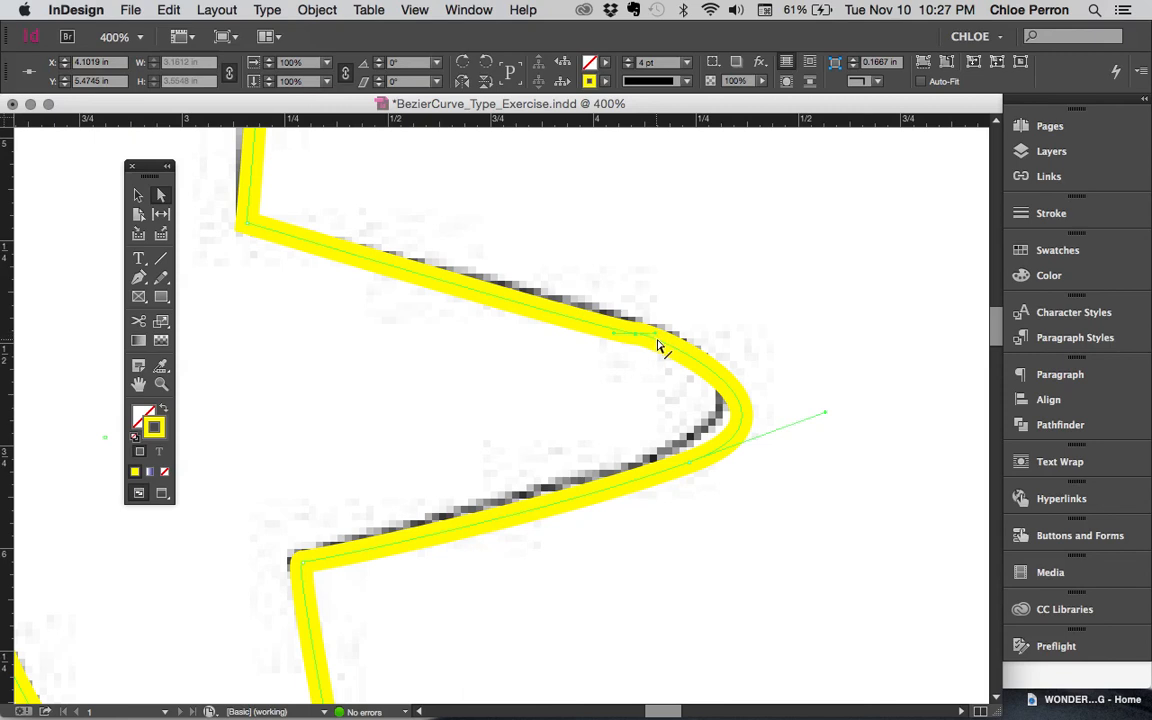
pyautogui.click(655, 338)
pyautogui.moveTo(657, 340); pyautogui.dragTo(672, 352)
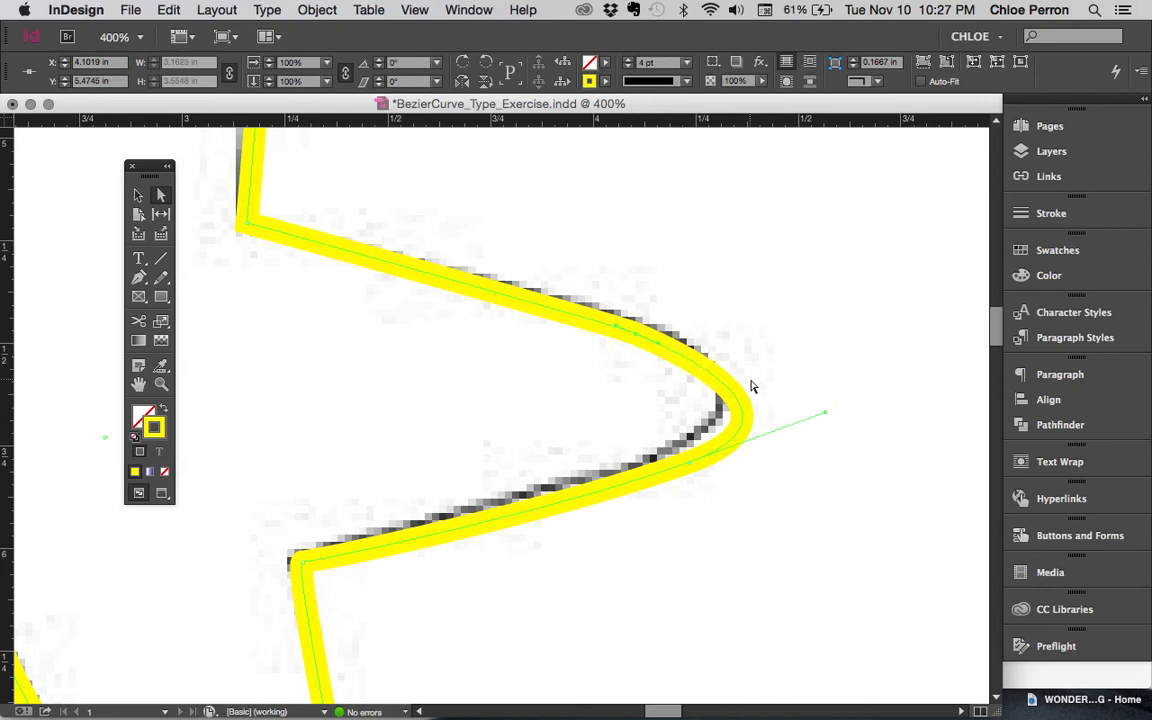
# - Move the right arm's lower anchor inward onto the outline and refine the upper anchor's handles to match the rounded tip
pyautogui.scroll(-3, 752, 387)
pyautogui.moveTo(728, 312); pyautogui.dragTo(710, 306)
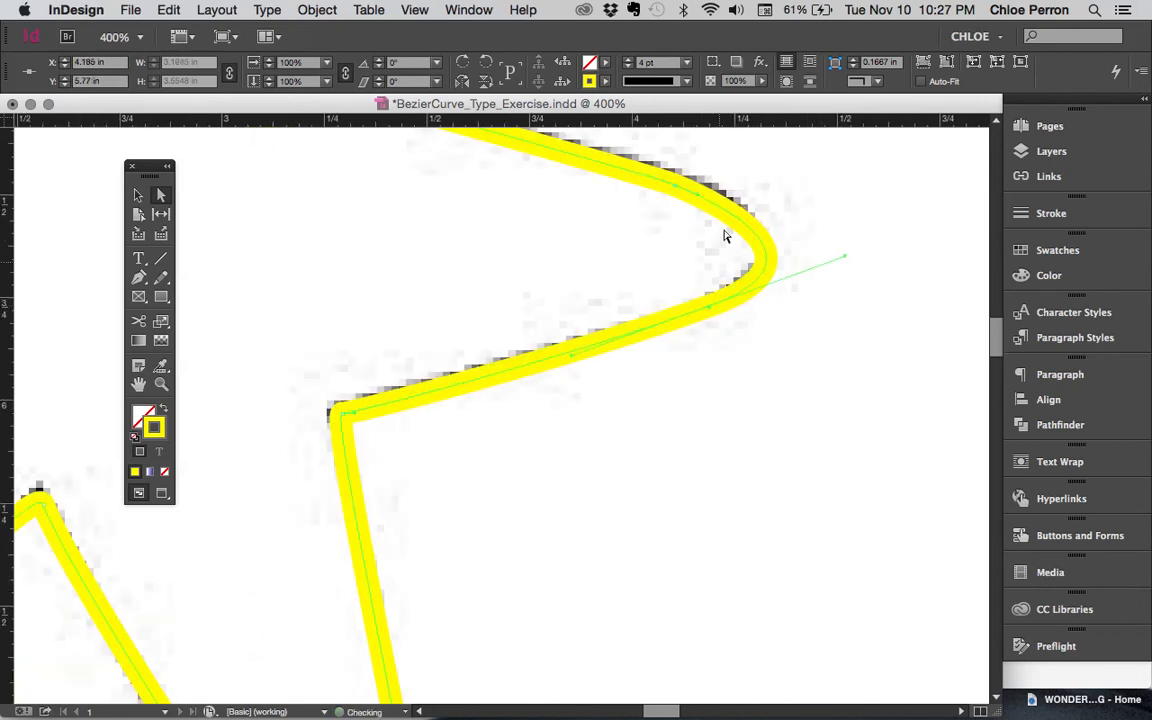
pyautogui.moveTo(704, 193); pyautogui.dragTo(700, 198)
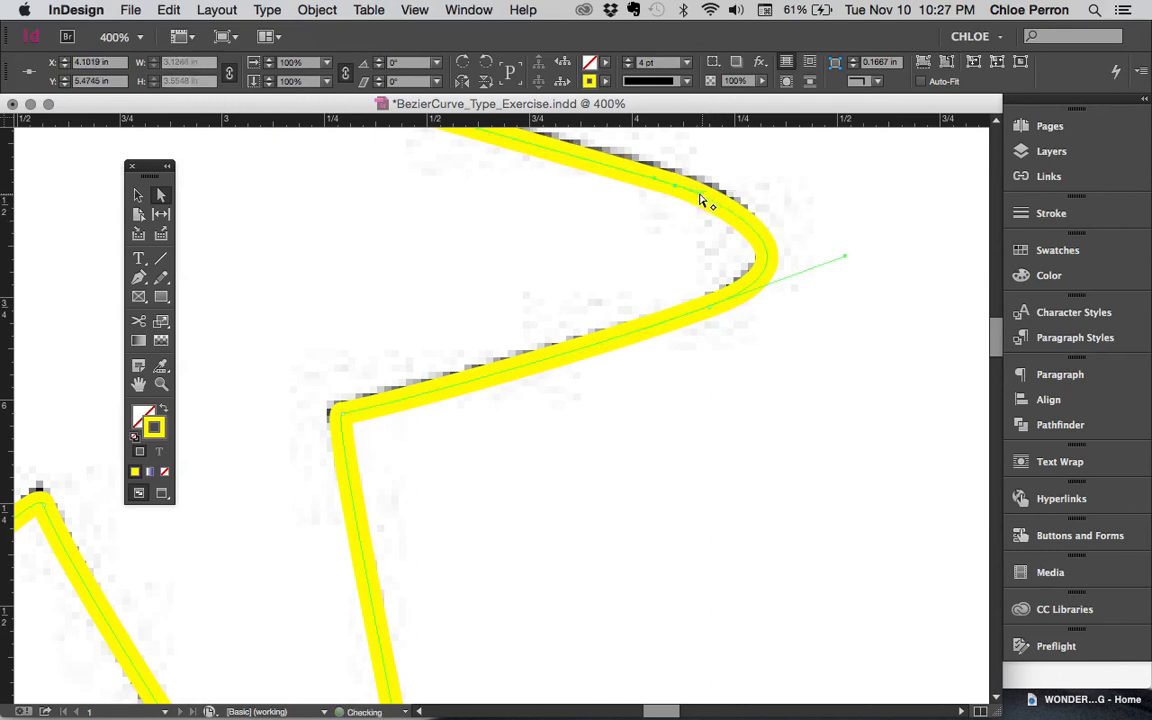
# - Move the inner corner anchor between the right and lower-right arms up and outward onto the drawn corner
pyautogui.scroll(2, 653, 252)
pyautogui.hscroll(-2, 653, 252)
pyautogui.moveTo(429, 506); pyautogui.dragTo(423, 502)
# - Move the lower-right arm's tip anchor to about X 3.35 in, Y 7.47 in and extend its left direction handle to round the tip
pyautogui.scroll(-1, 555, 504)
pyautogui.scroll(-5, 557, 509)
pyautogui.hscroll(-2, 557, 509)
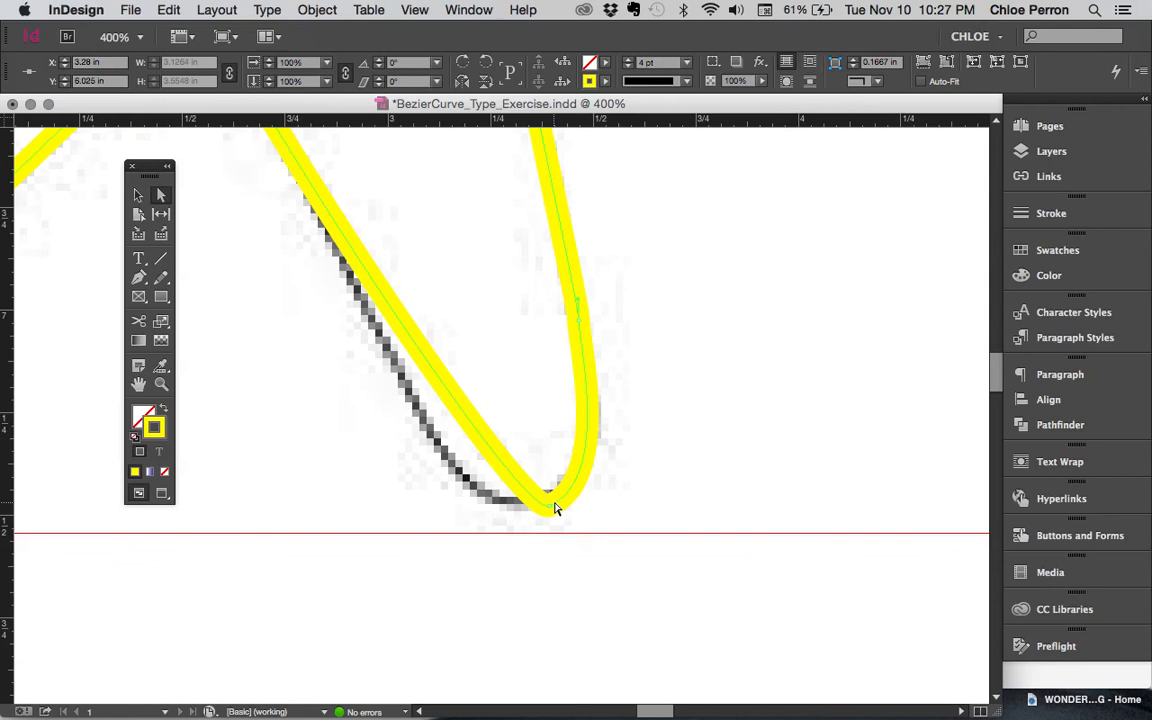
pyautogui.moveTo(551, 511); pyautogui.dragTo(527, 507)
pyautogui.scroll(5, 527, 514)
pyautogui.hscroll(-2, 527, 514)
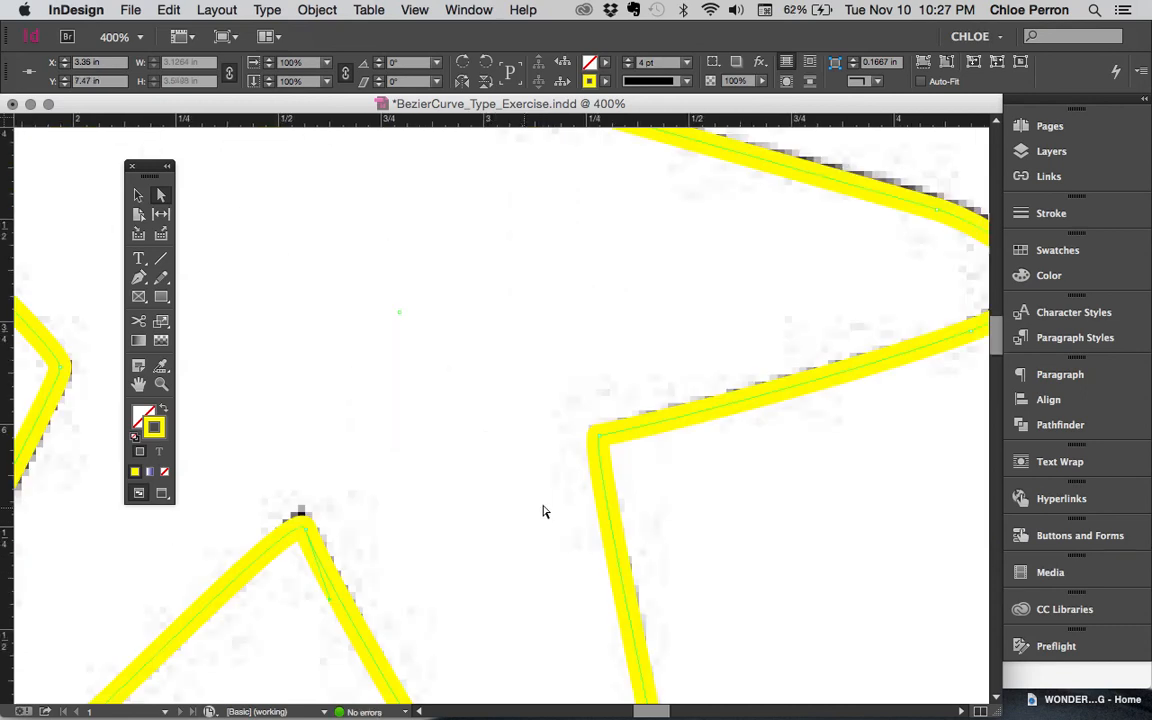
pyautogui.scroll(-5, 642, 545)
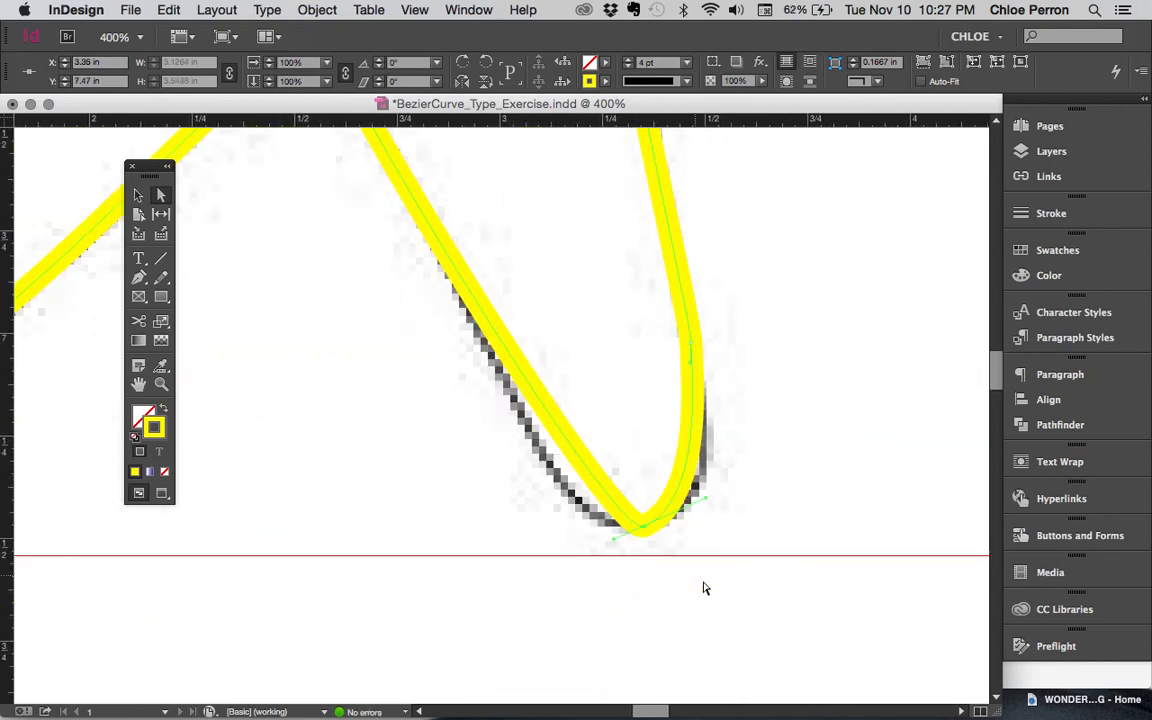
pyautogui.moveTo(621, 537); pyautogui.dragTo(580, 545)
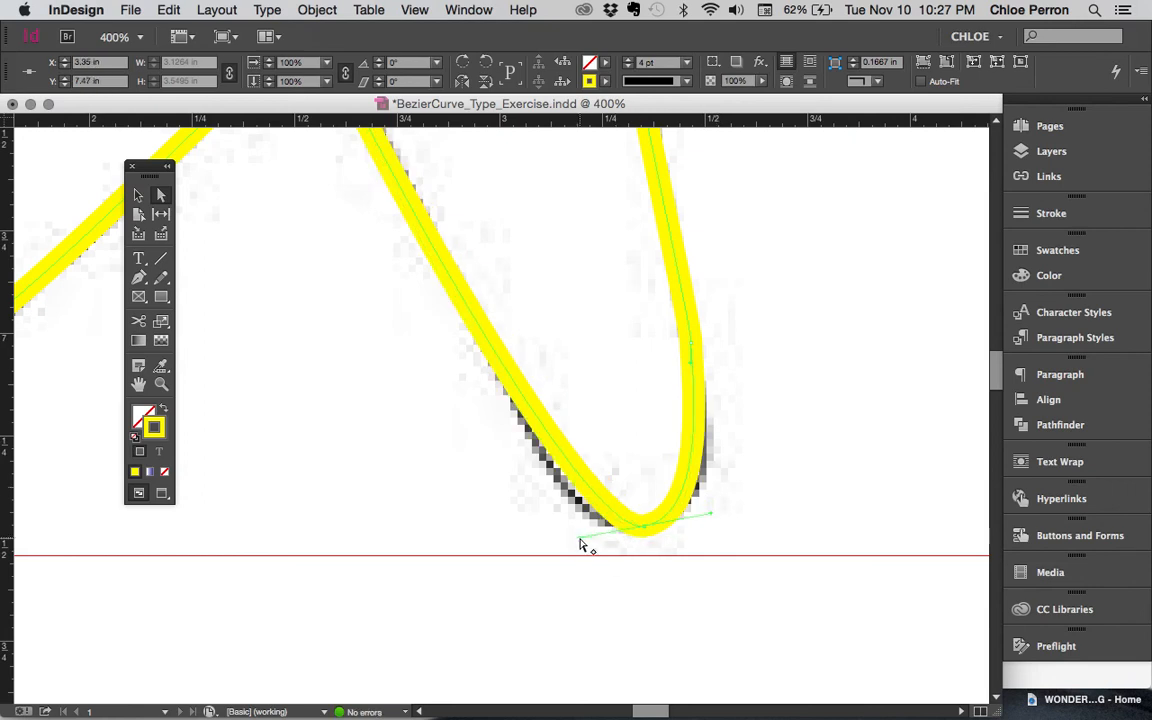
pyautogui.press('super+0')
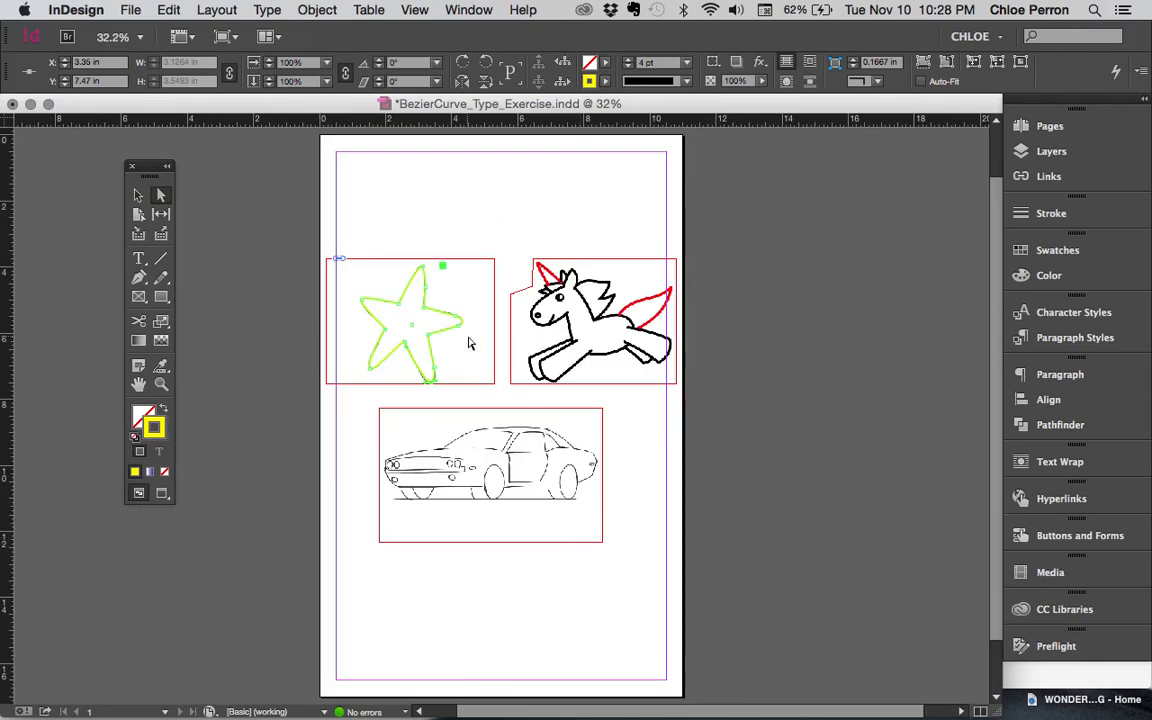
pyautogui.press('super+Tab')
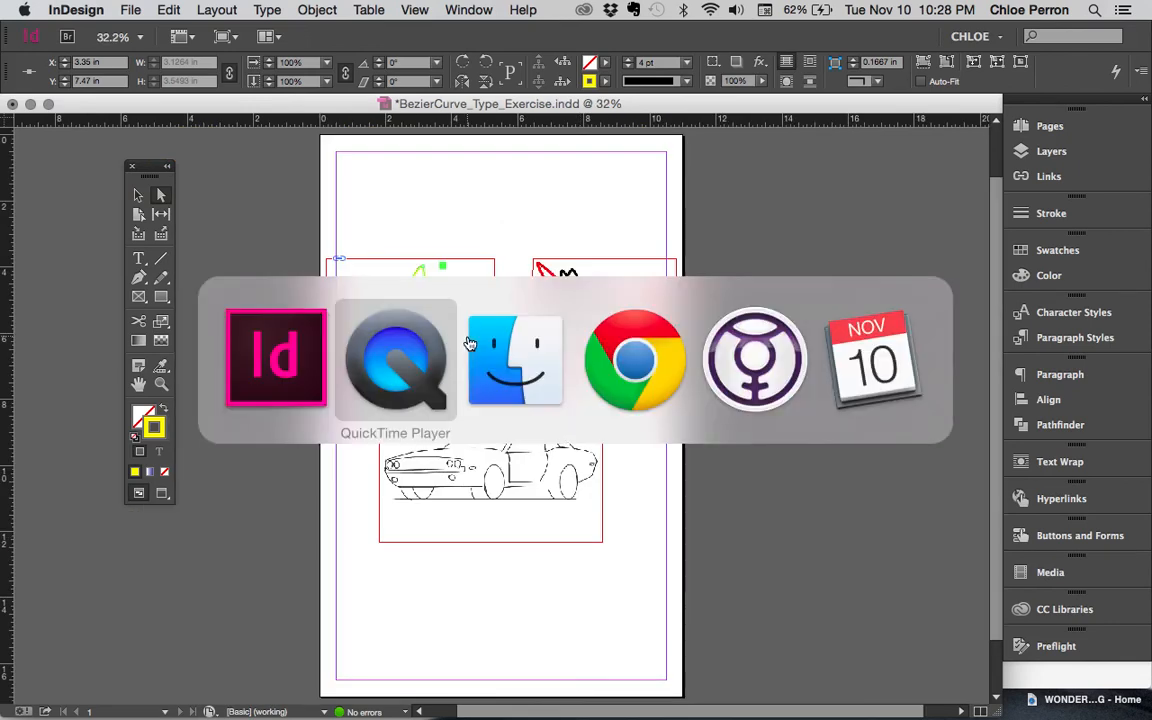